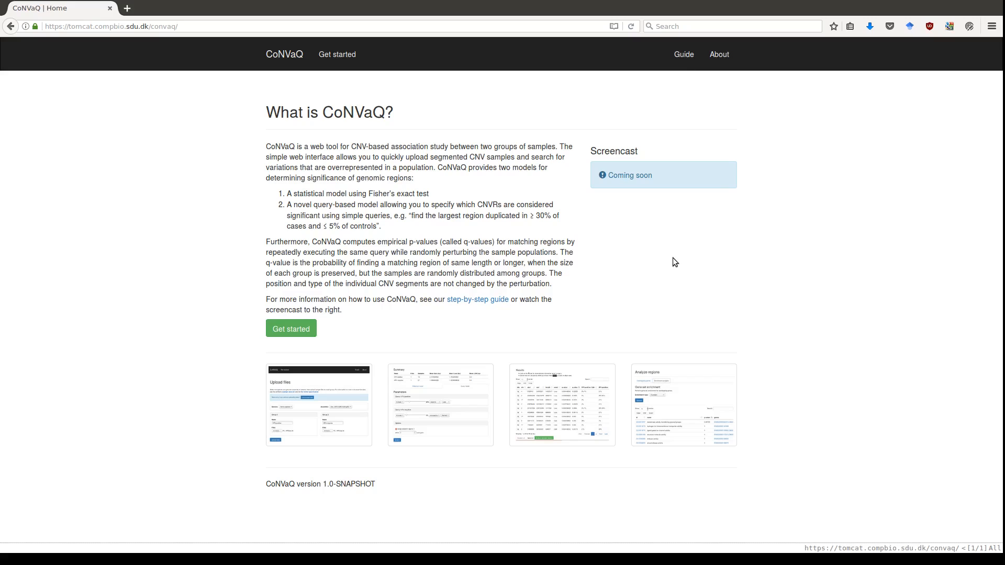
- Open the guide and review the file format specification for the input files
click(690, 61)
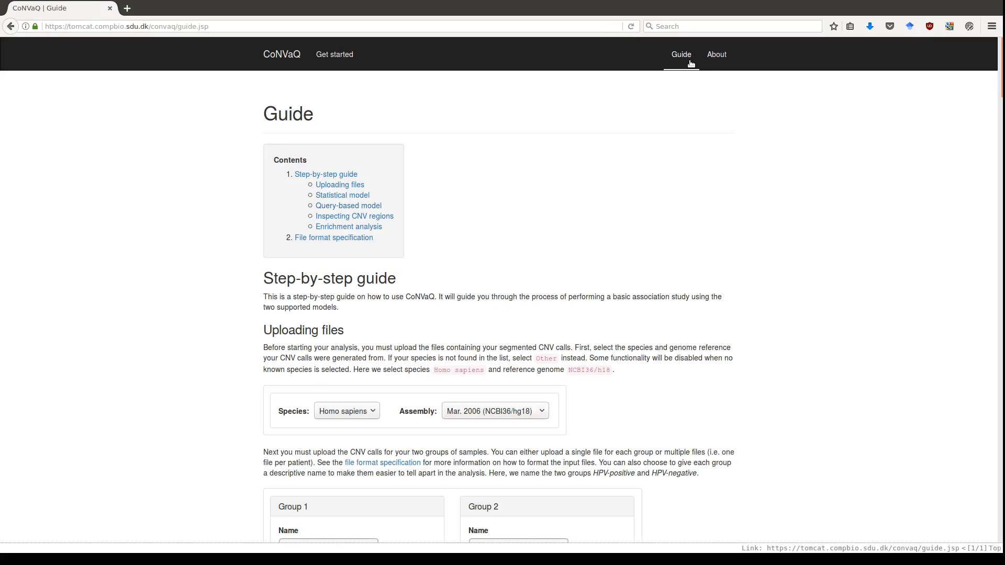
scroll(626, 192, down, 2)
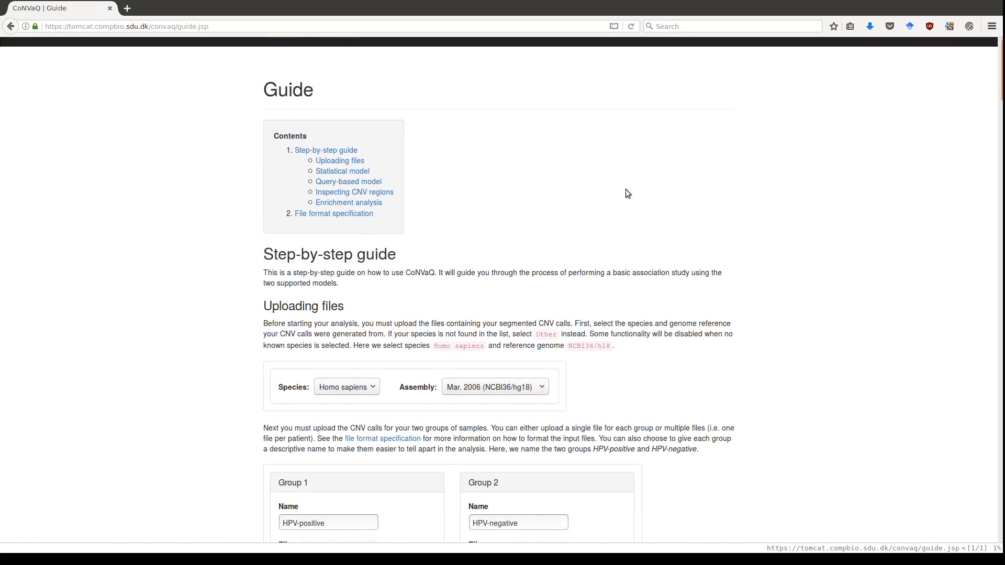
click(341, 179)
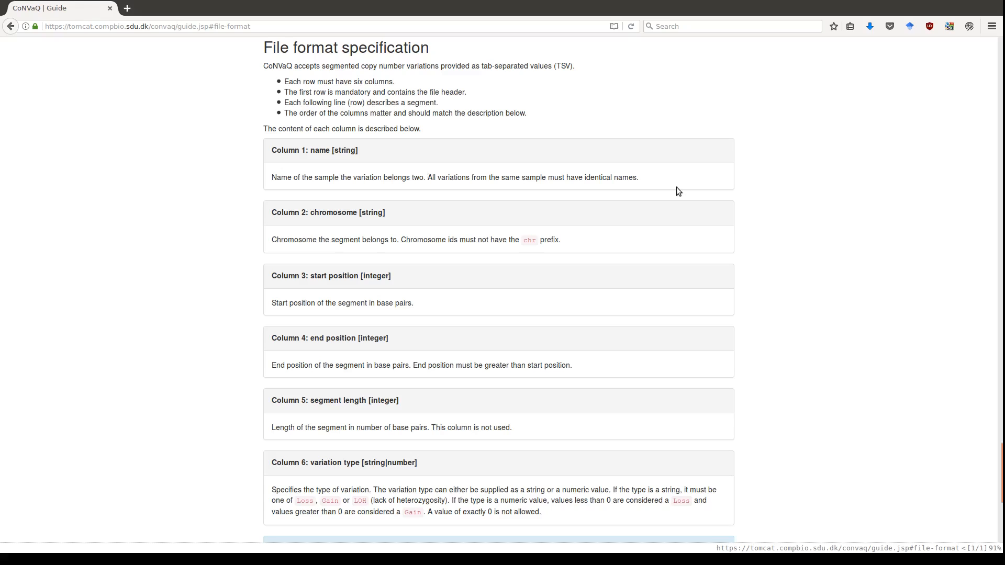
key(Home)
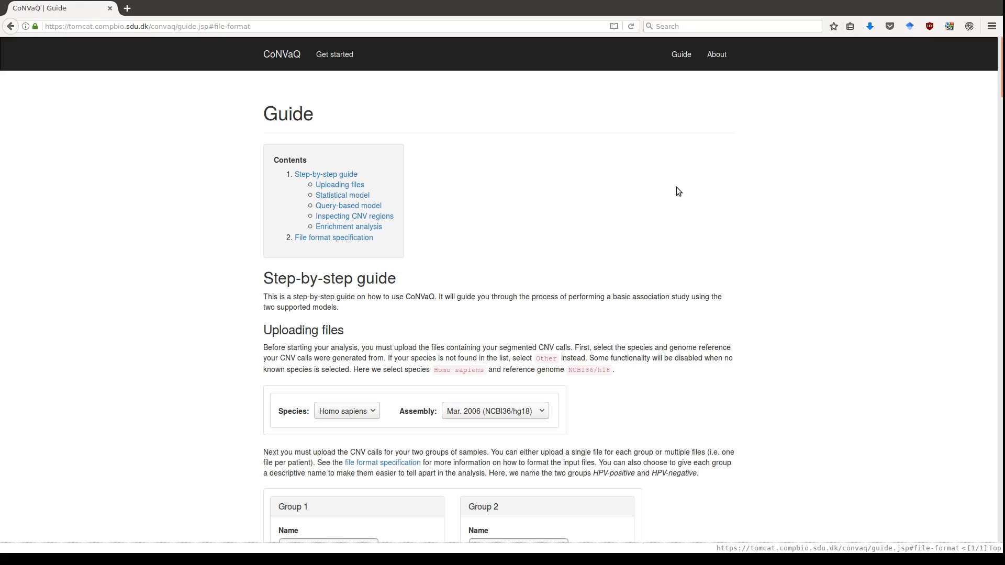
- Open the file upload page and choose species Homo sapiens with the Mar. 2006 (NCBI36/hg18) assembly
click(329, 69)
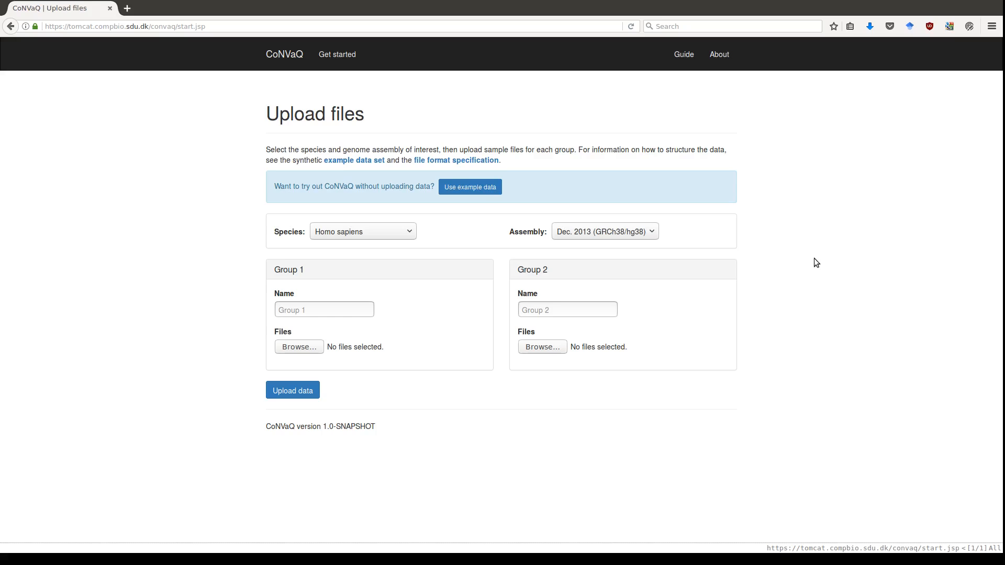
click(350, 233)
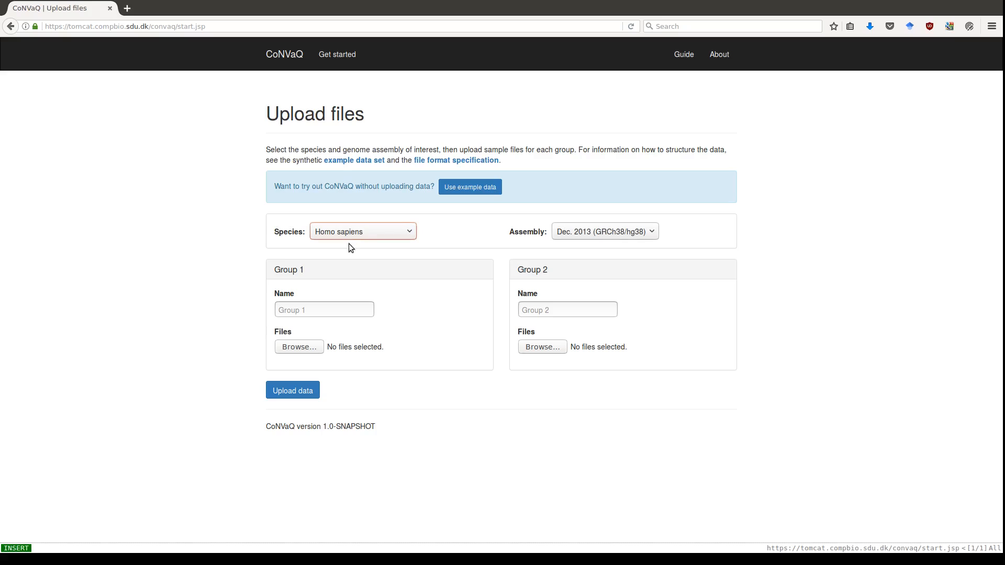
click(622, 232)
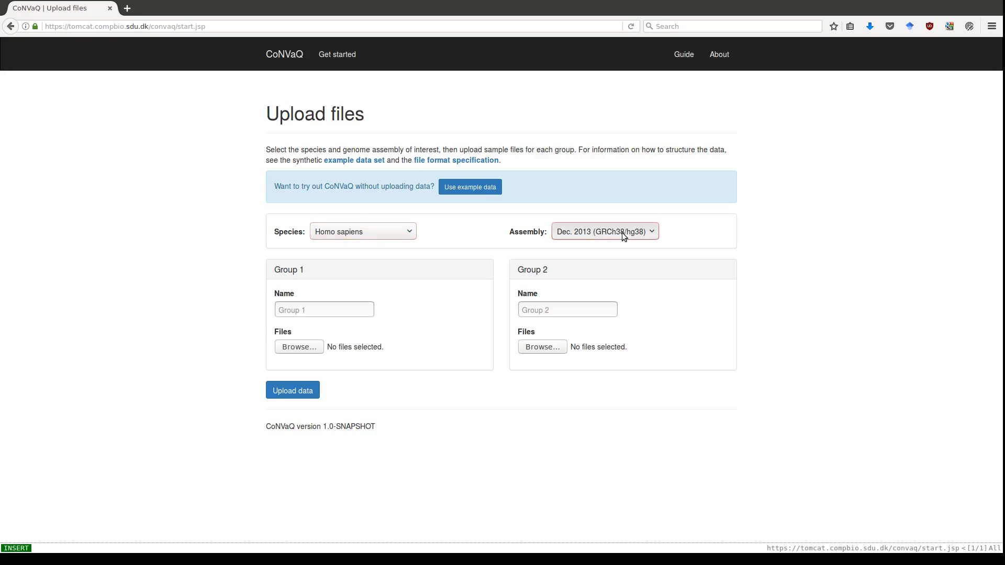
click(606, 266)
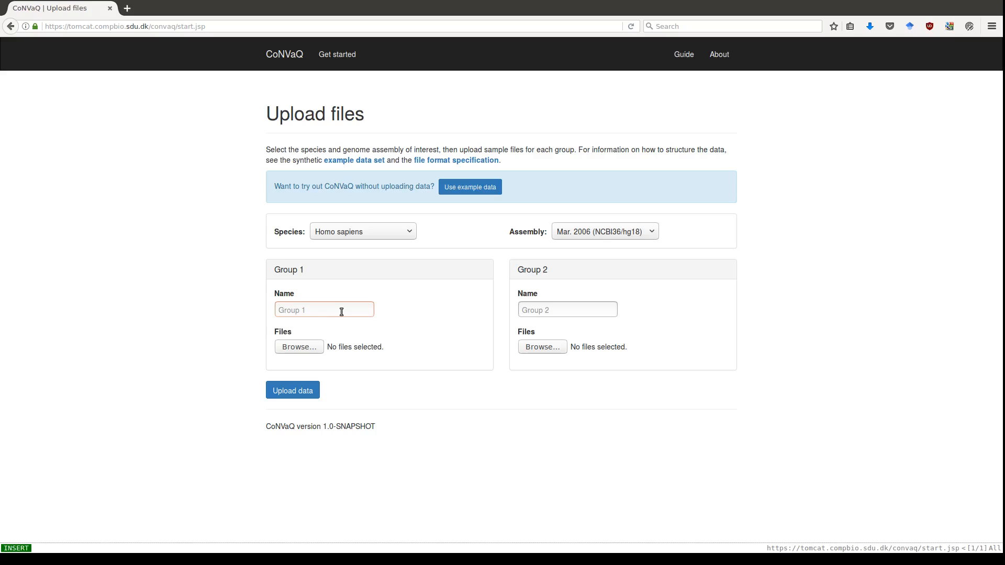
- Name the groups HPV-positive and HPV-negative, attach PC_HPVpos.txt and PC_HPVneg.txt respectively, and upload the data
text(HPV-positive)
key(Escape)
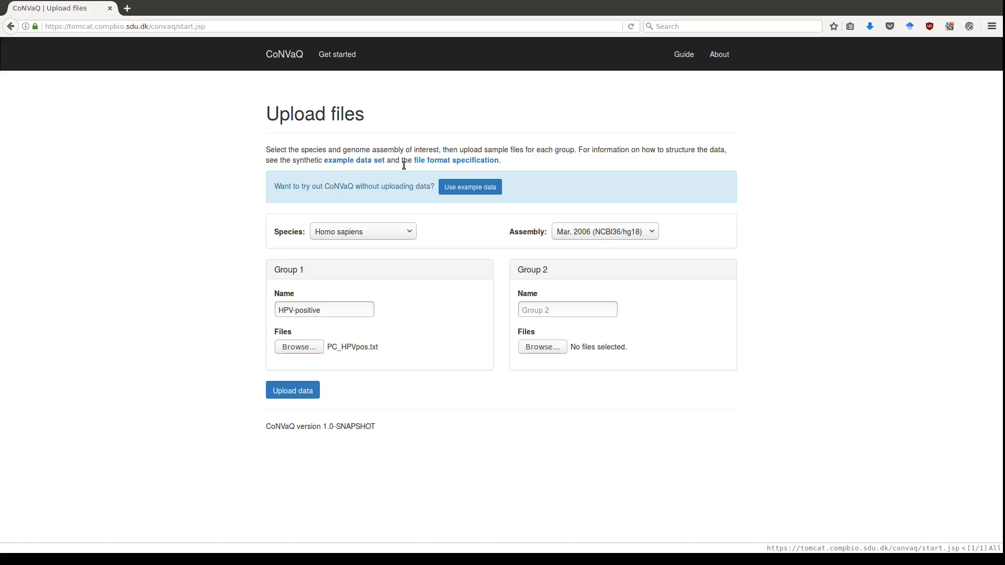
click(581, 309)
text(HPV-negative)
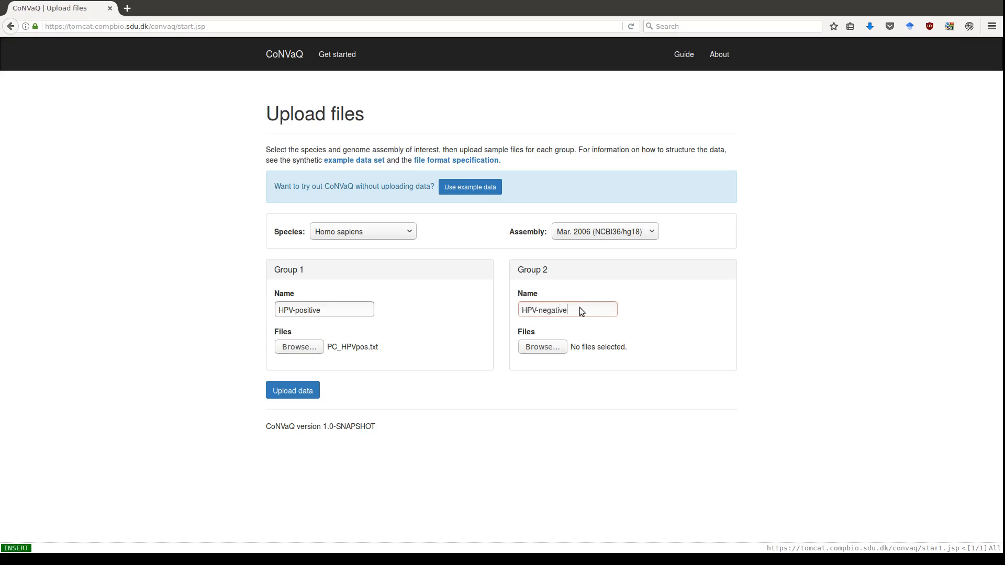
key(Tab)
click(554, 343)
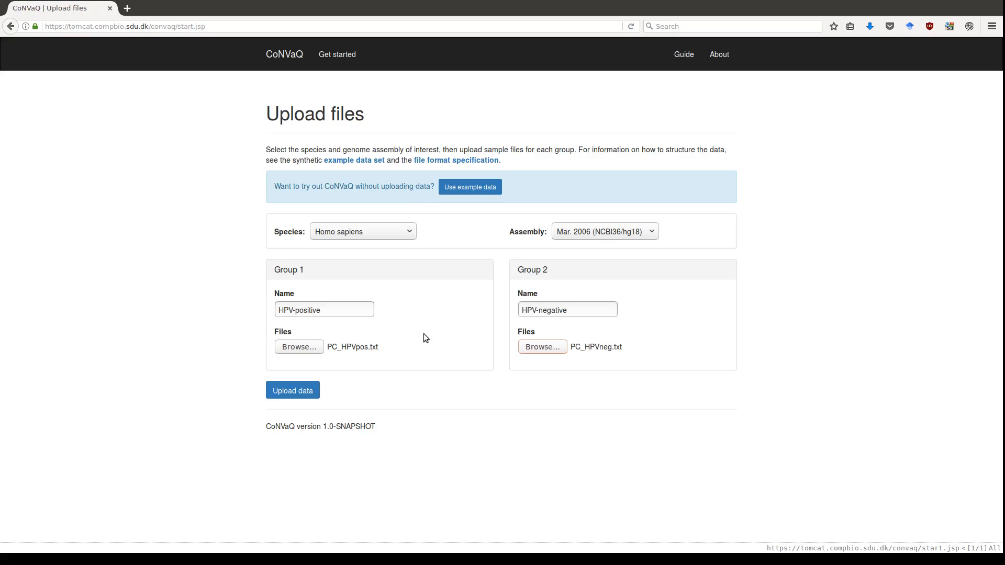
click(293, 391)
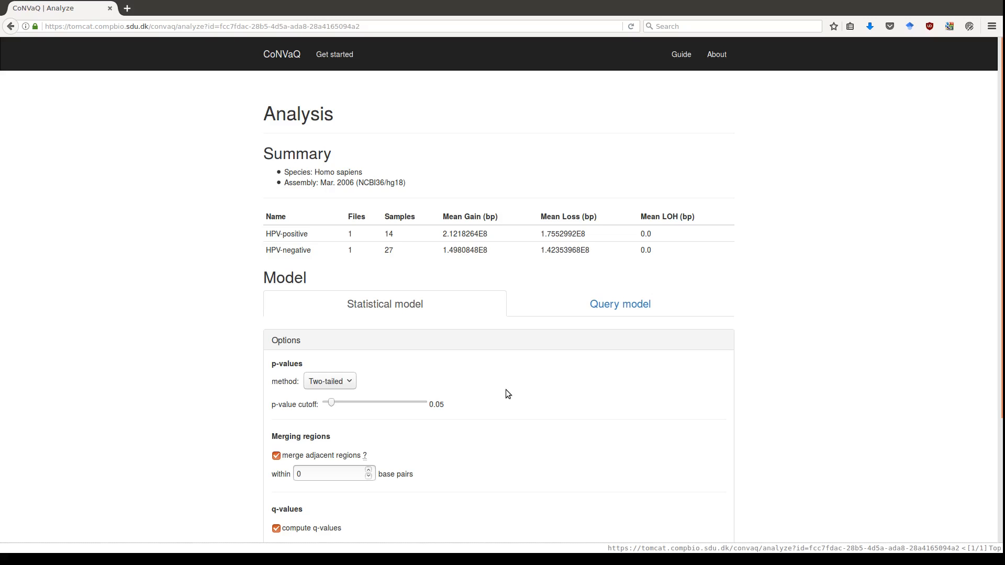
- Run the statistical model with the one-tailed p-value method, keeping the 0.05 cutoff, adjacent region merging and q-value computation
scroll(506, 389, down, 3)
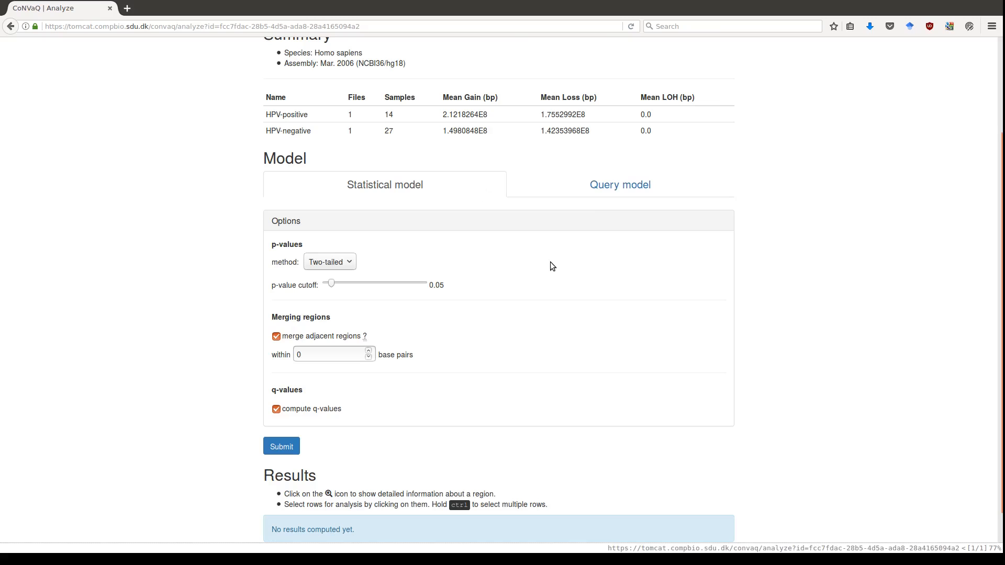
click(419, 189)
scroll(554, 280, down, 1)
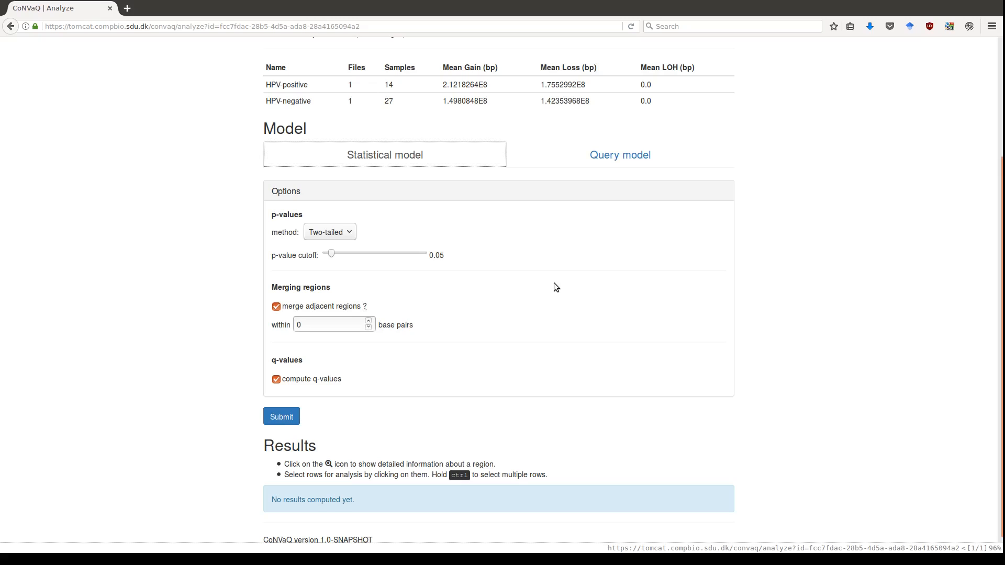
click(333, 235)
click(331, 259)
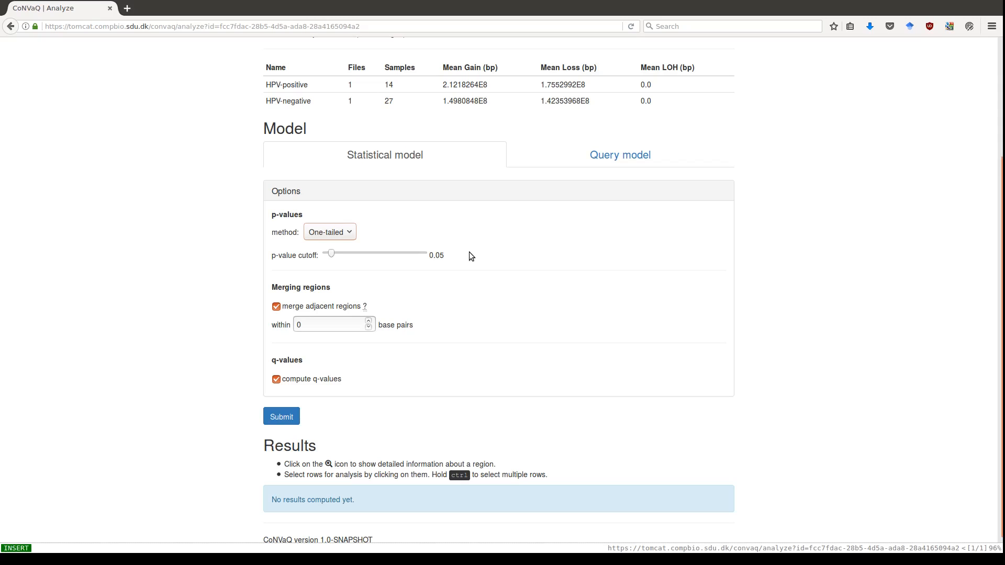
drag(445, 256, 430, 257)
click(544, 248)
scroll(545, 248, down, 1)
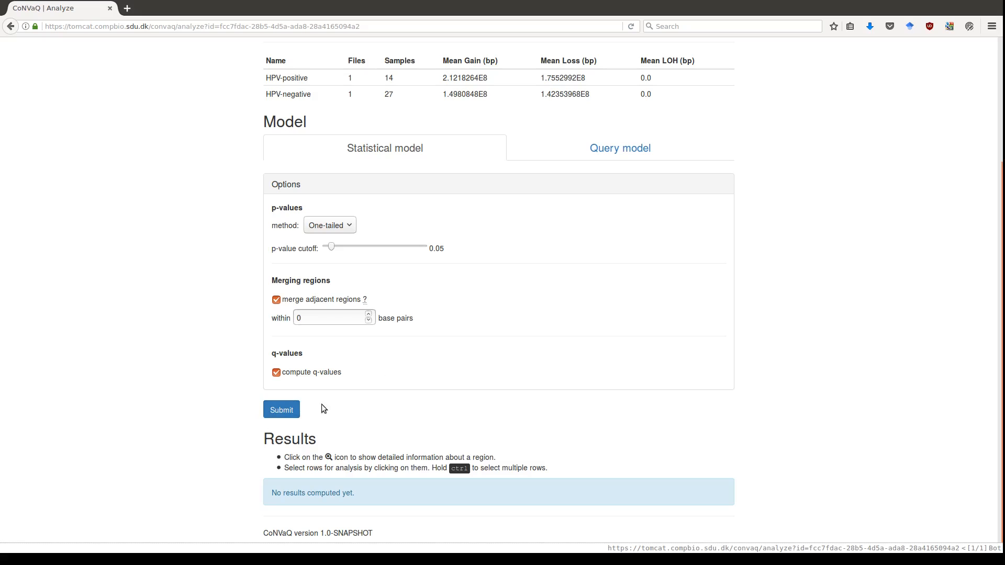
click(282, 416)
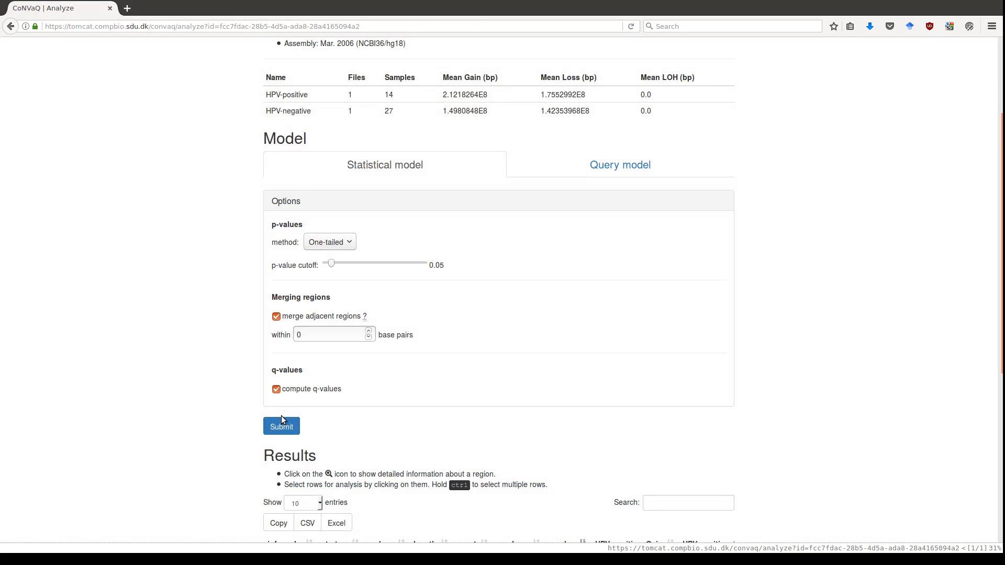
- Examine the p-values, q-values and per-group gain and loss frequencies of the first regions in the results table
scroll(193, 393, down, 5)
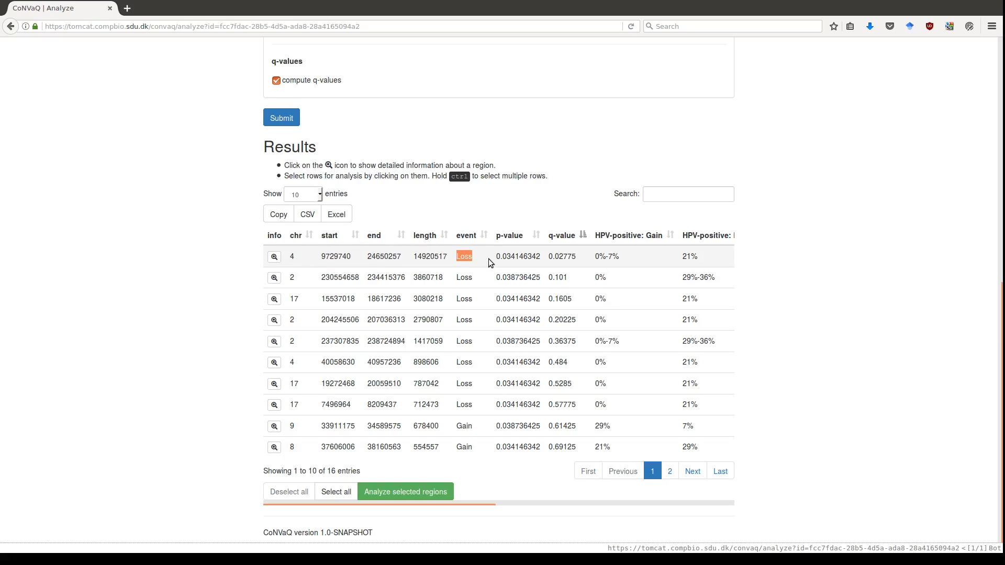
click(488, 258)
drag(488, 259, 582, 256)
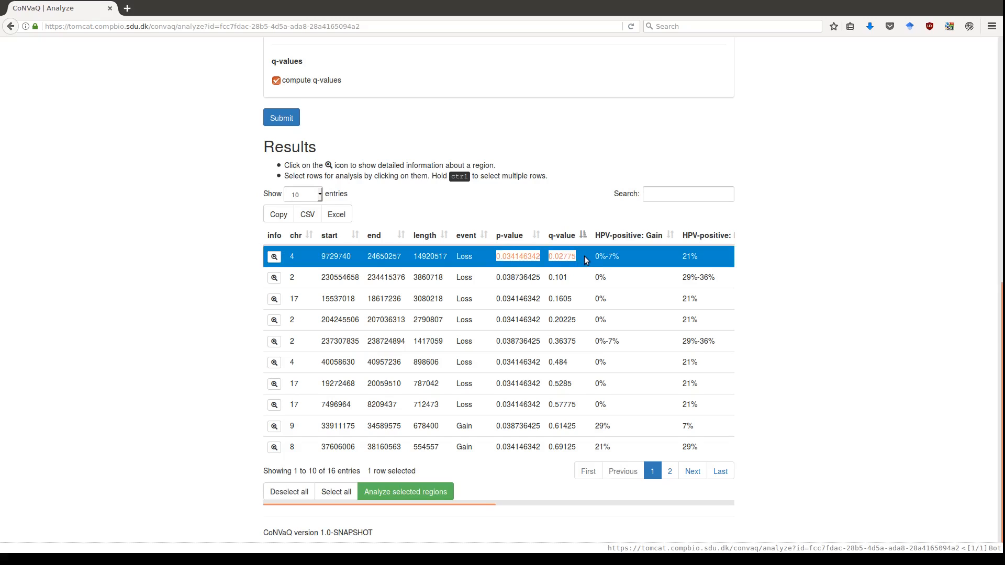
click(586, 256)
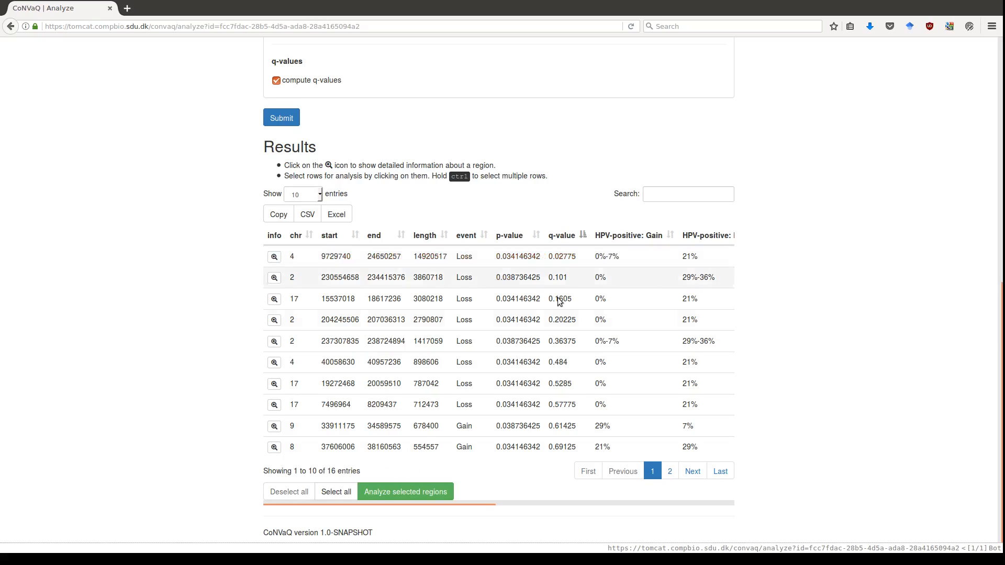
drag(432, 502, 632, 479)
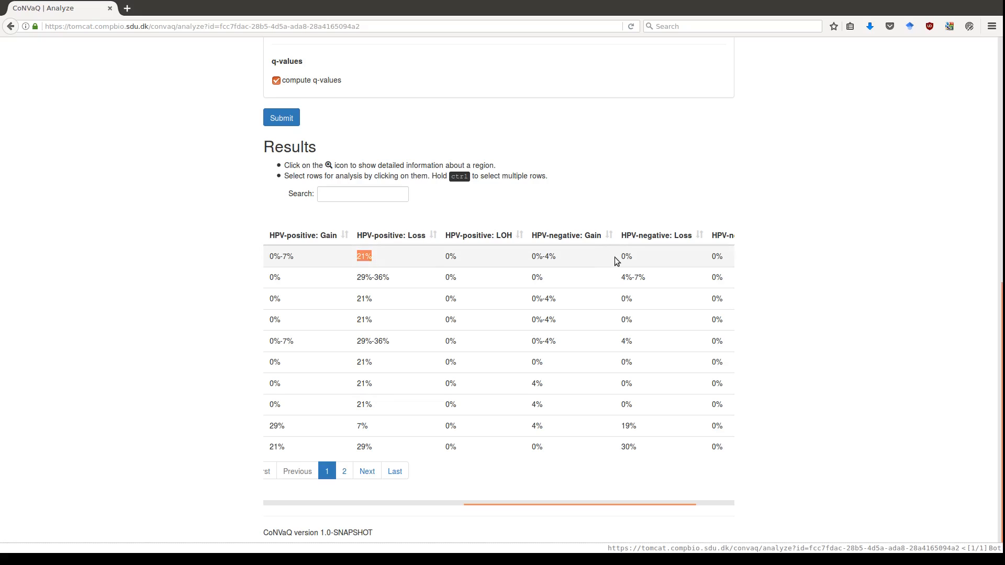
drag(616, 258, 635, 258)
drag(356, 277, 374, 276)
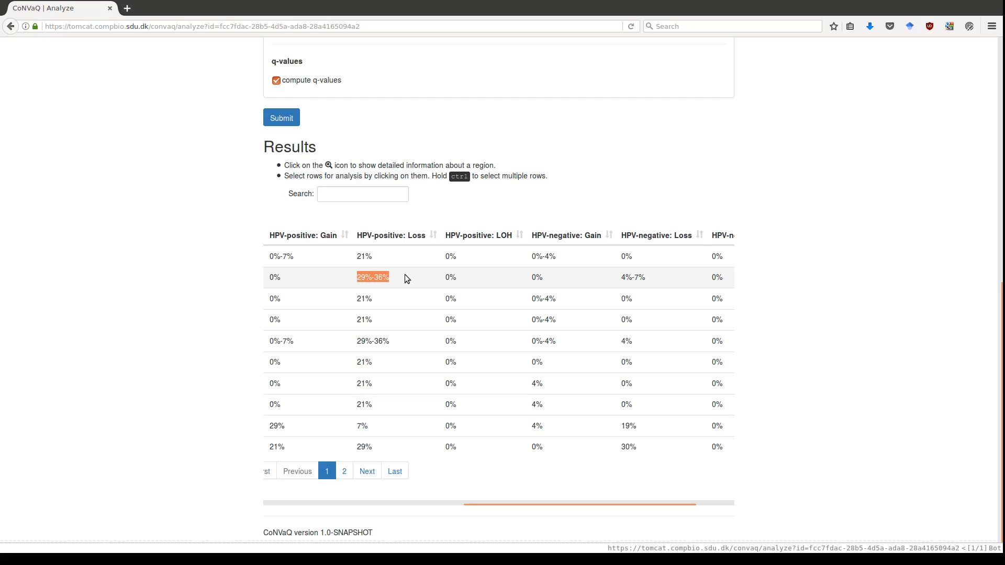
drag(510, 504, 235, 494)
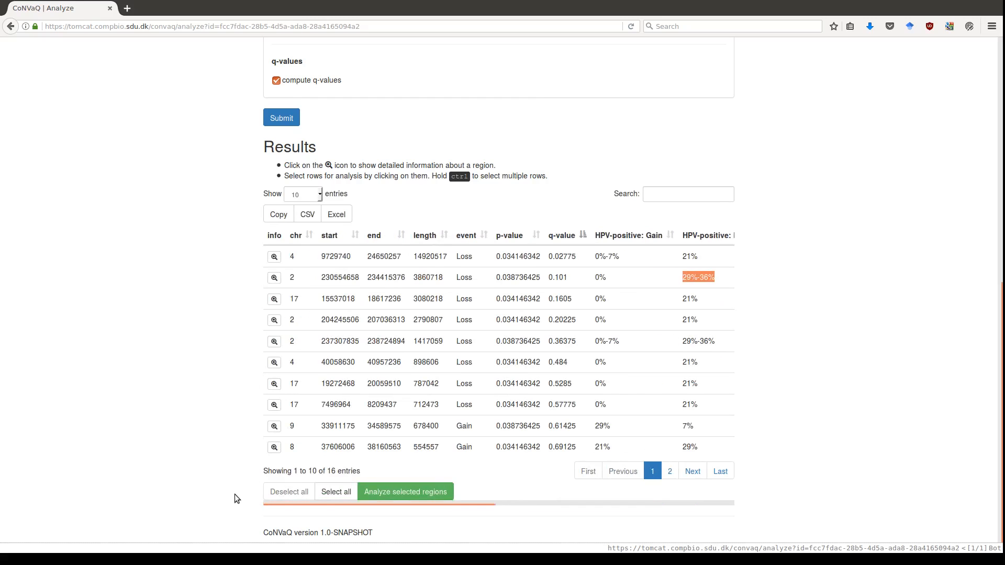
click(275, 258)
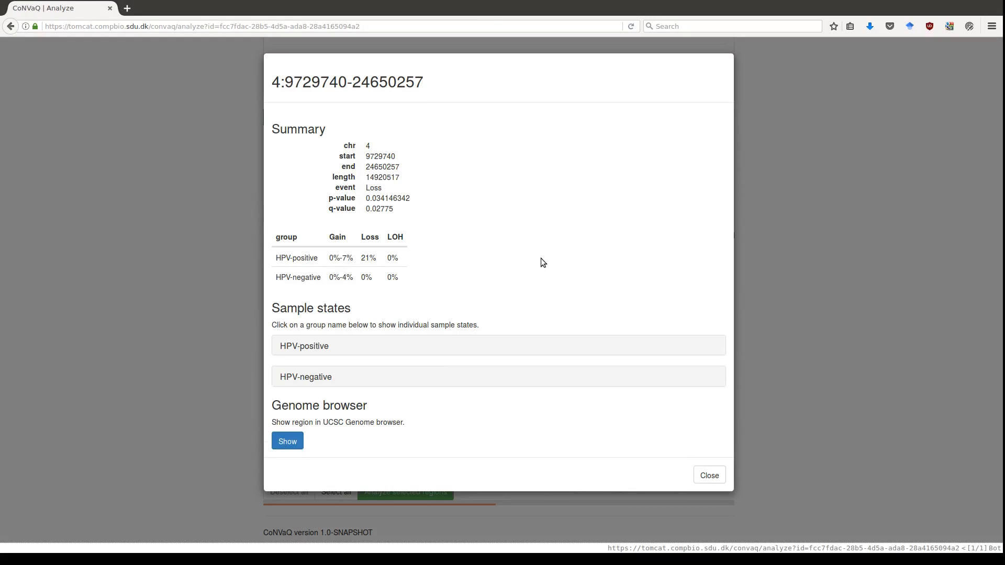
click(315, 348)
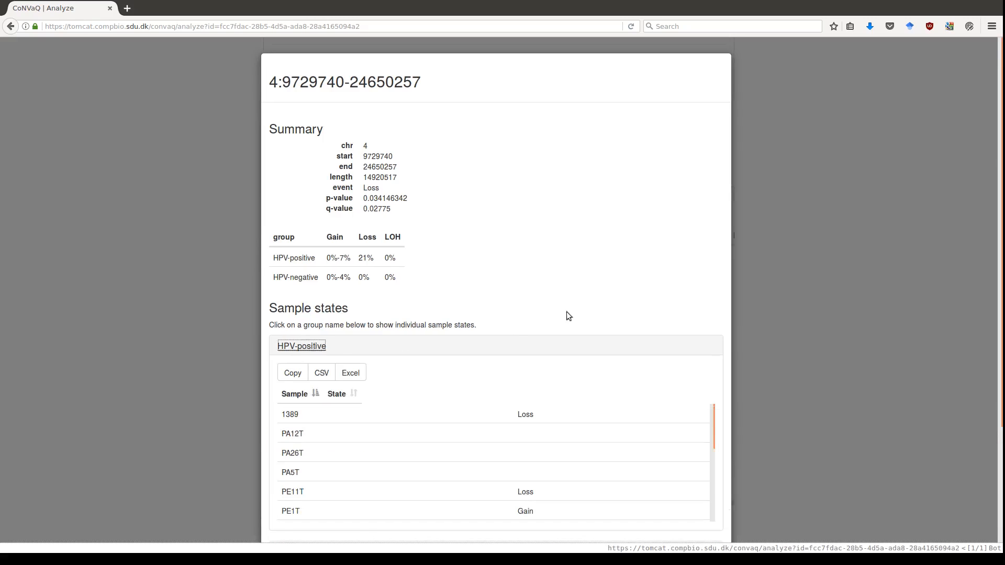
scroll(570, 298, down, 3)
scroll(571, 296, down, 2)
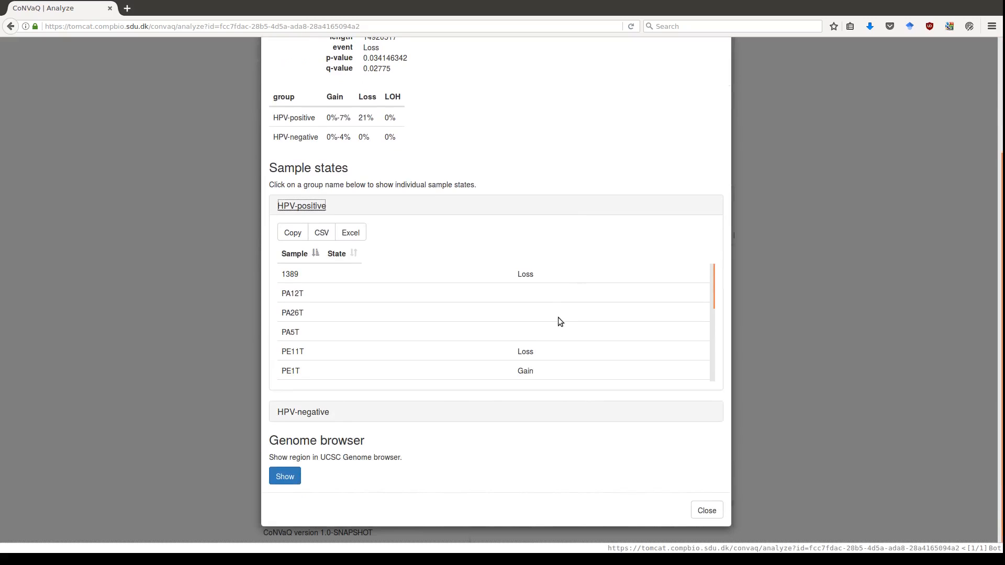
scroll(568, 321, down, 4)
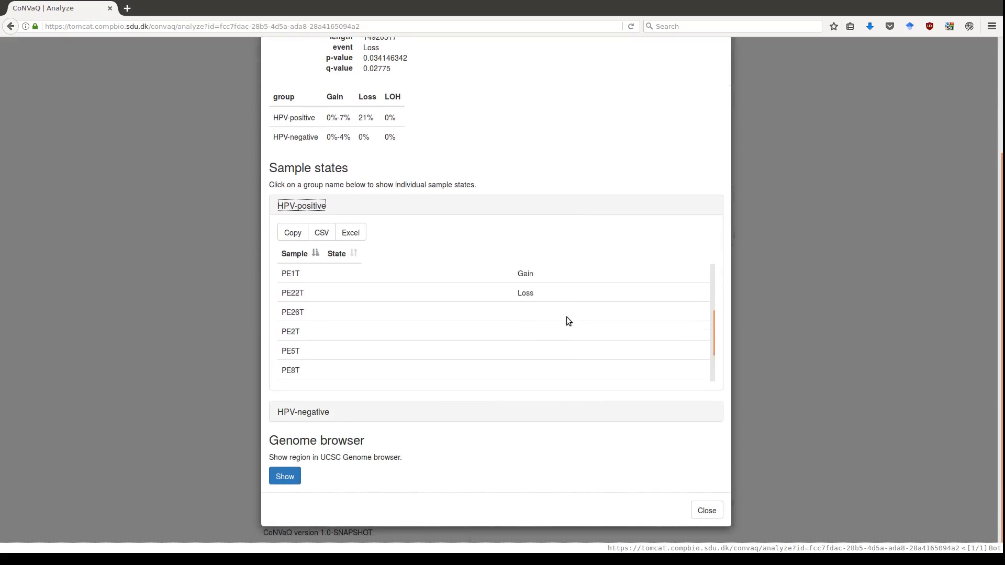
scroll(568, 321, up, 4)
click(314, 207)
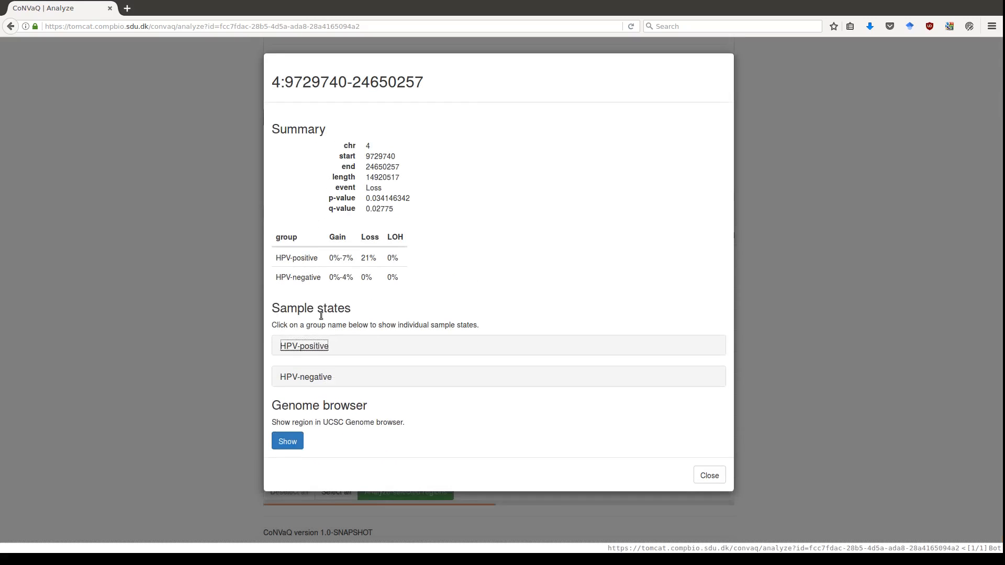
- Review the individual sample states of the HPV-negative group for this region, then collapse the list
click(314, 377)
scroll(520, 284, down, 3)
scroll(466, 352, down, 1)
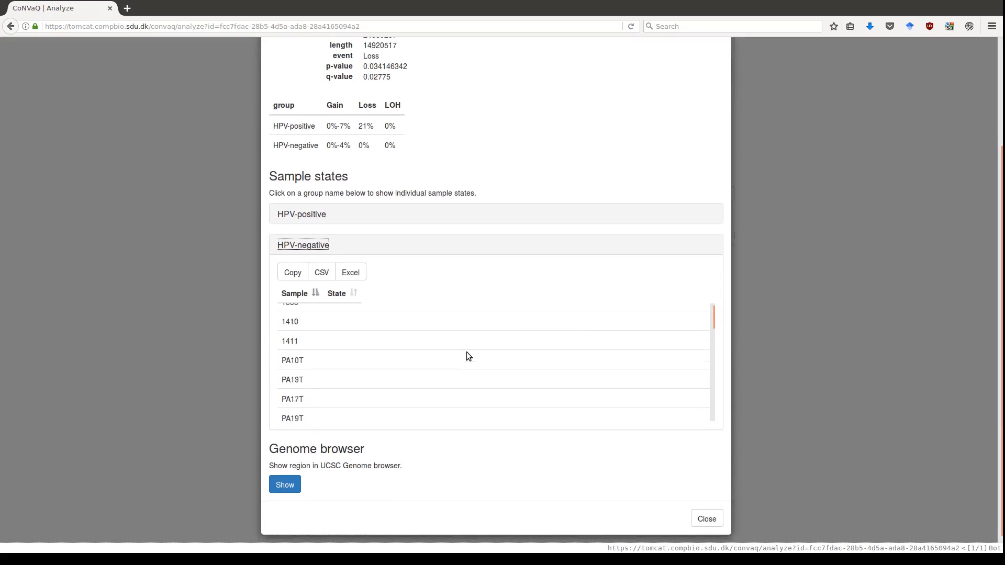
scroll(466, 352, down, 5)
scroll(466, 351, up, 6)
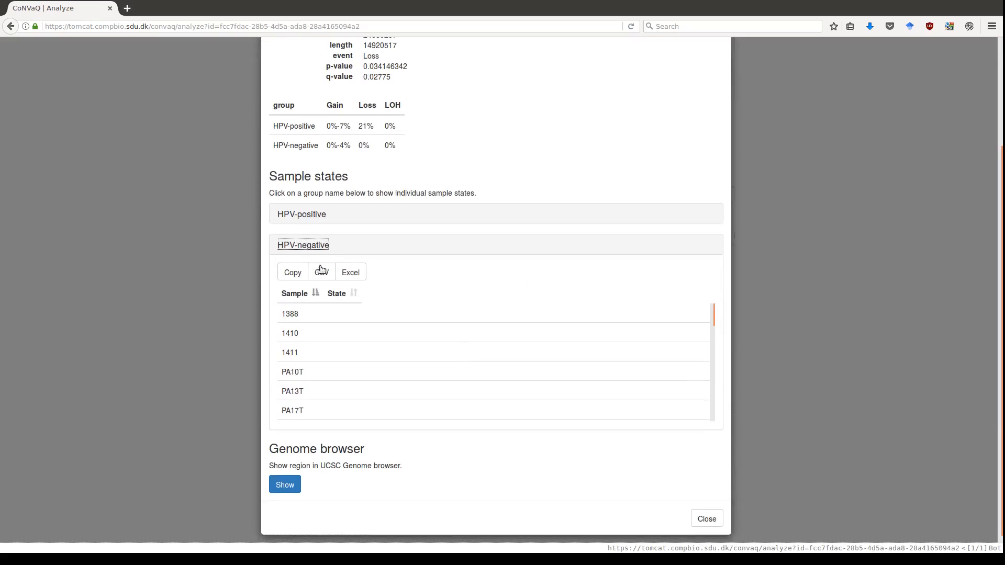
click(311, 247)
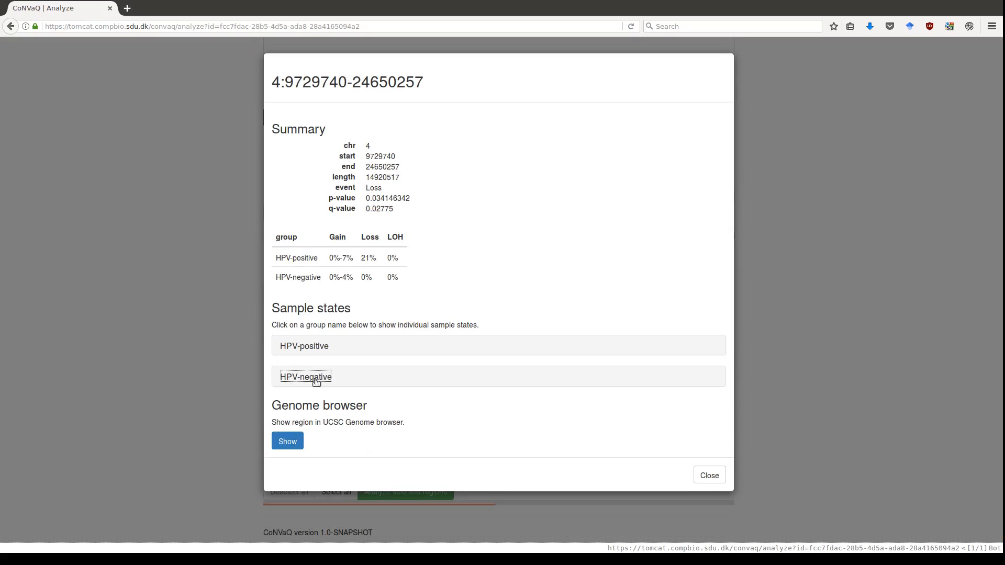
- View the region in the UCSC Genome Browser, then return to CoNVaQ and close the region details
click(287, 444)
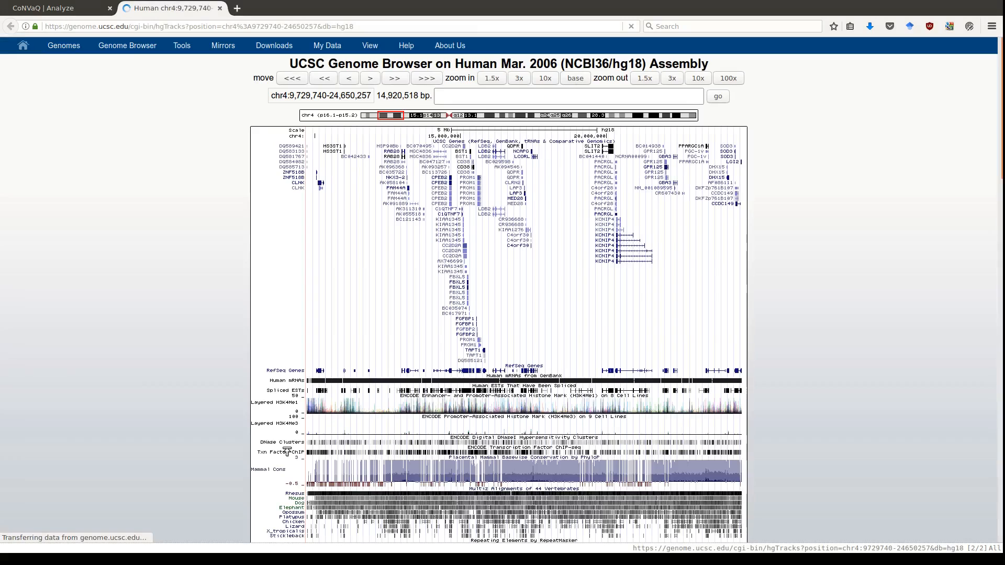
key(ctrl+w)
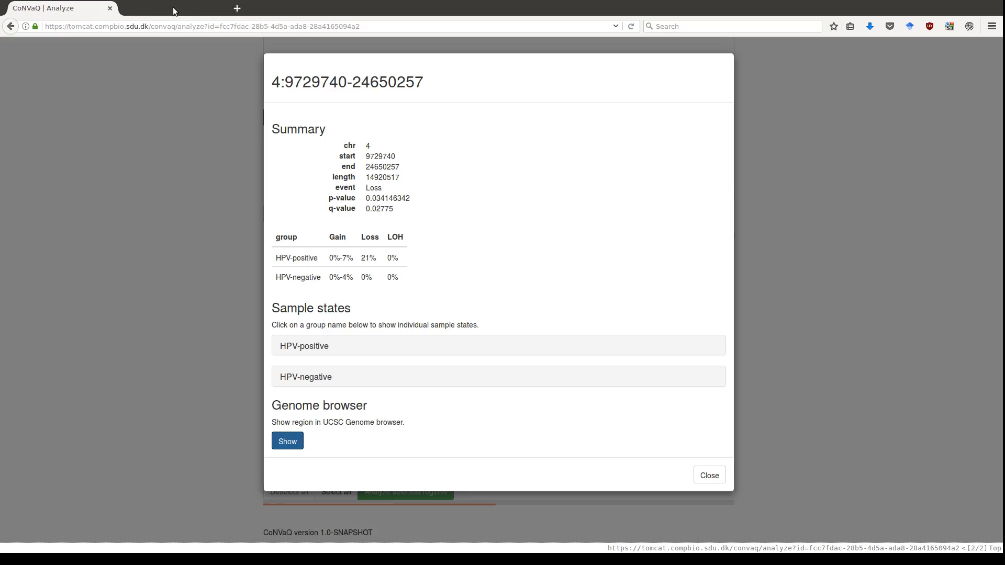
click(710, 476)
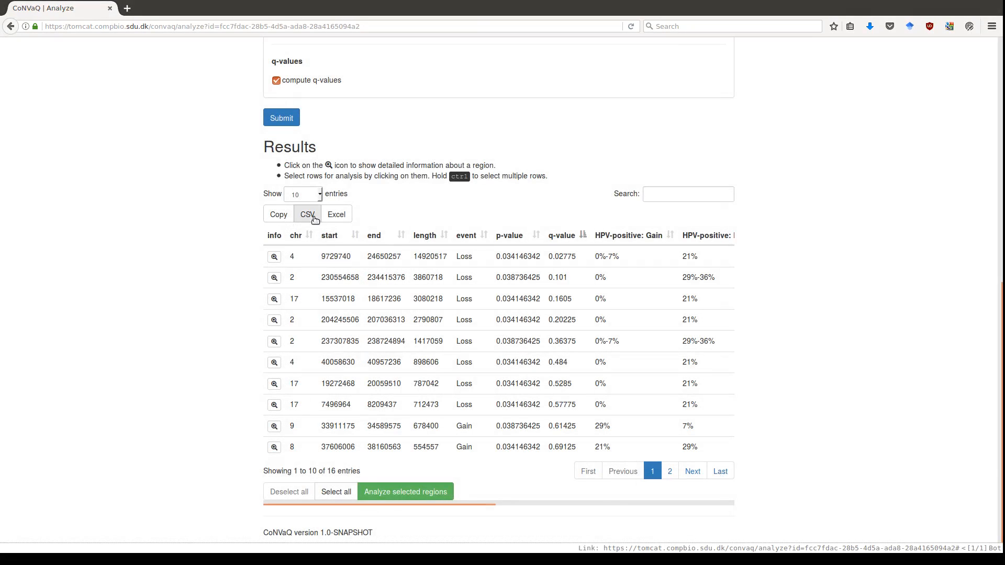
click(273, 219)
click(335, 219)
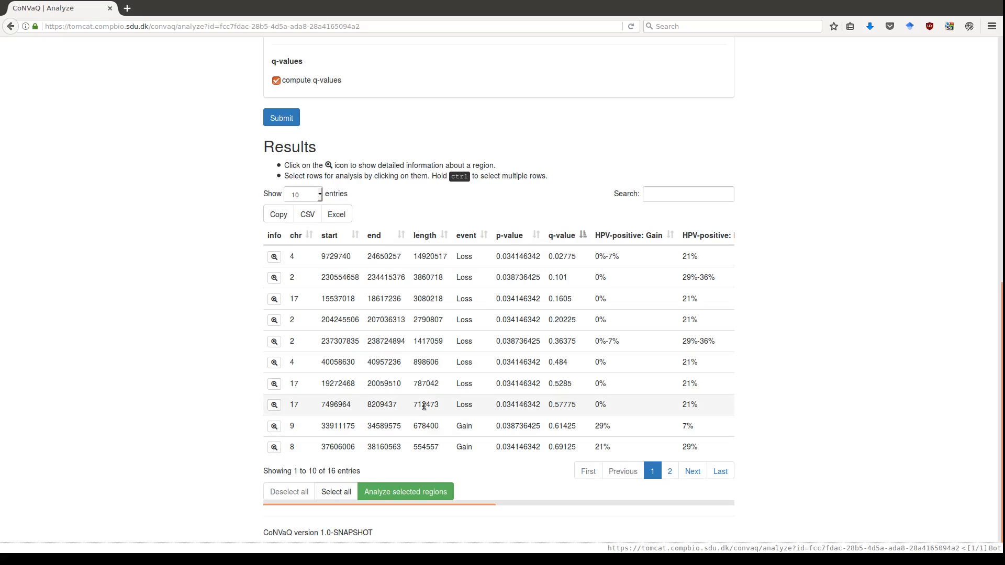
- Switch to the query model and set the HPV-positive query to at least 20% equal to Loss
scroll(184, 369, up, 9)
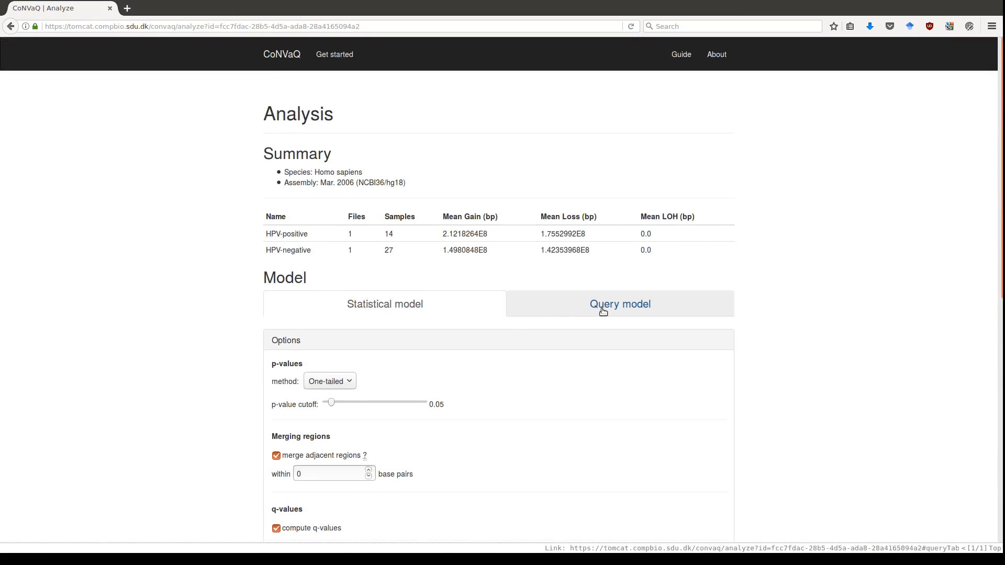
click(604, 311)
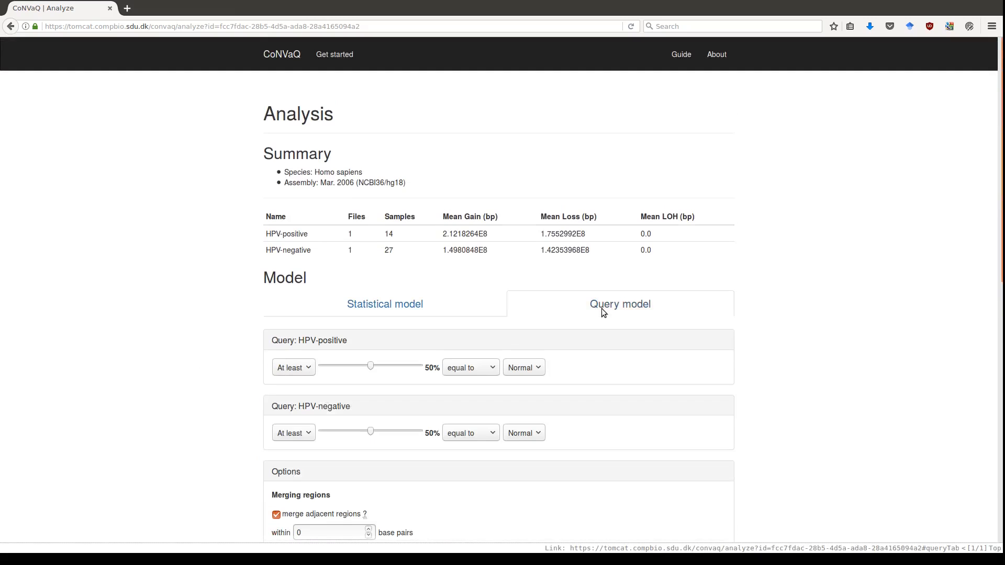
scroll(650, 363, down, 3)
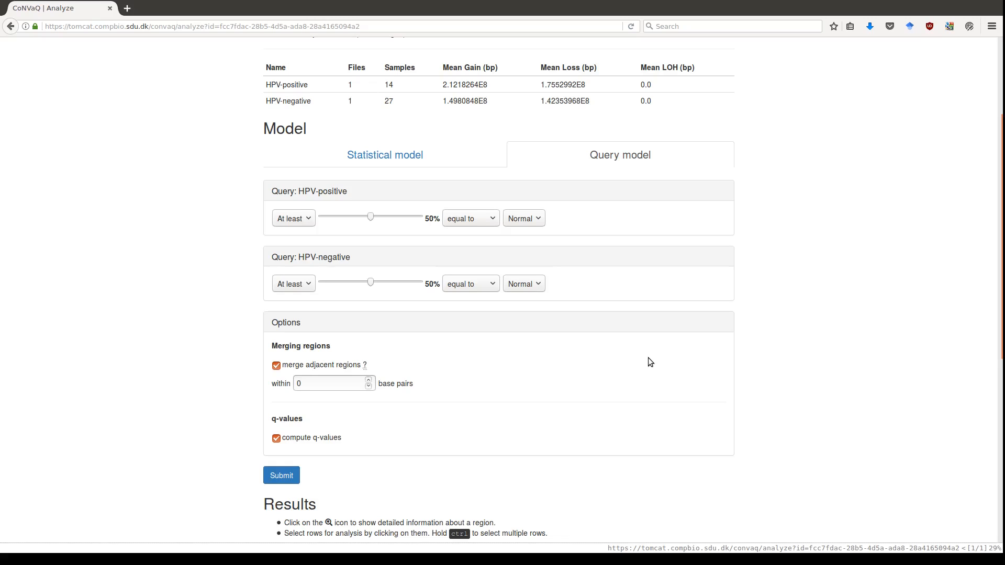
click(302, 222)
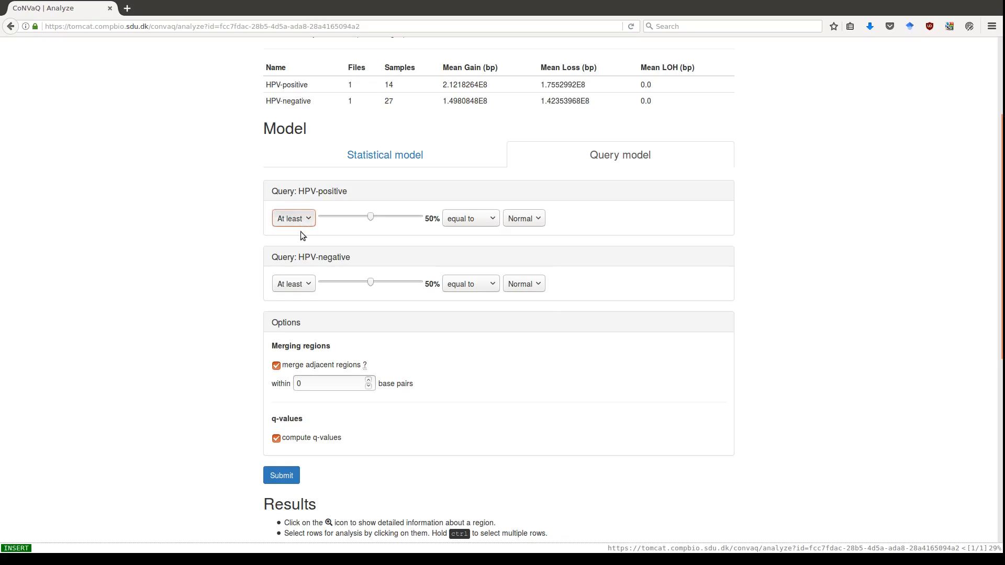
drag(370, 215, 341, 215)
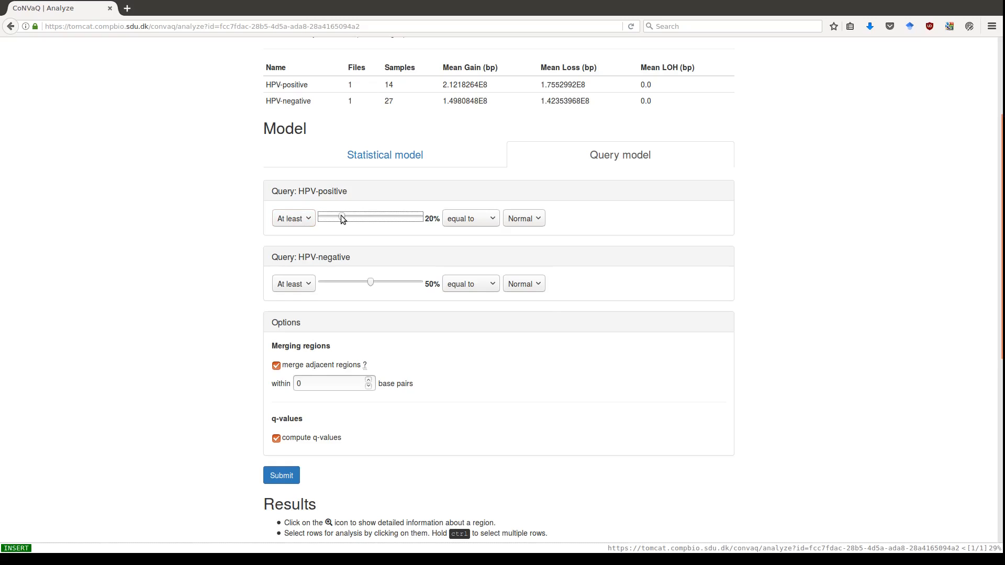
click(466, 218)
click(525, 220)
click(524, 260)
- Set the HPV-negative query to at most 5% equal to Loss
drag(370, 282, 331, 285)
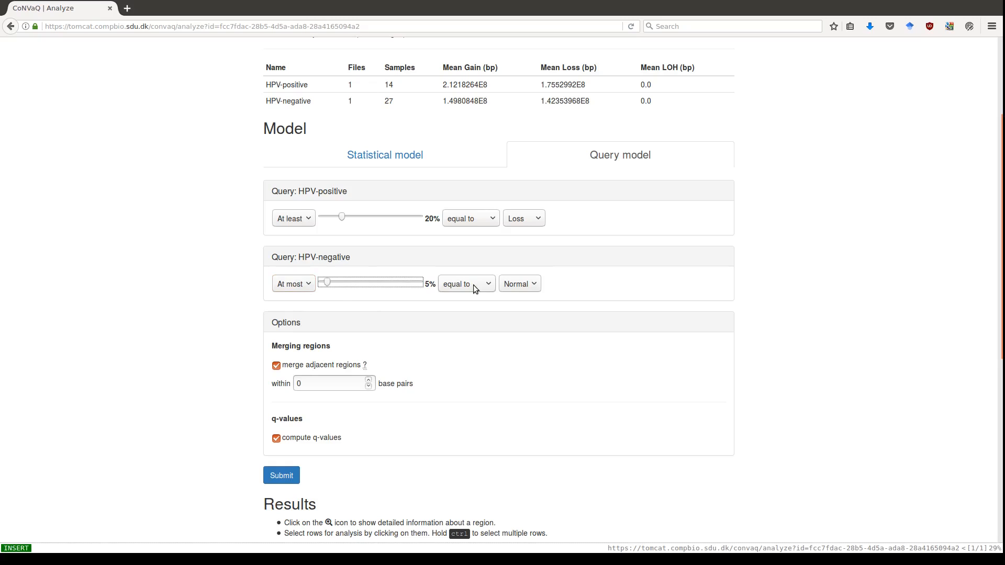
click(536, 286)
click(524, 320)
key(Escape)
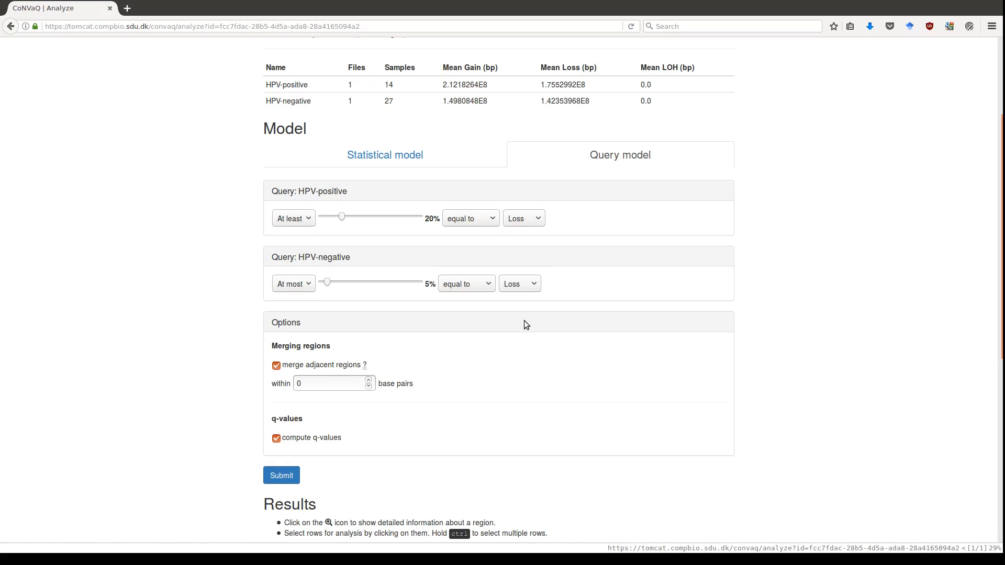
- Submit the query with merging of adjacent regions and q-value computation enabled, and view the resulting regions
scroll(525, 321, down, 2)
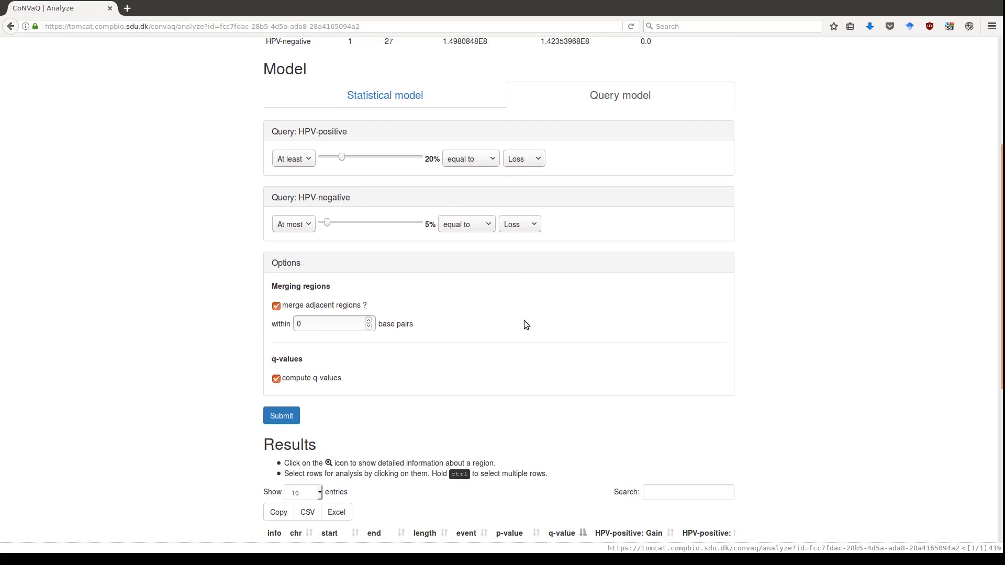
scroll(524, 322, down, 1)
click(273, 388)
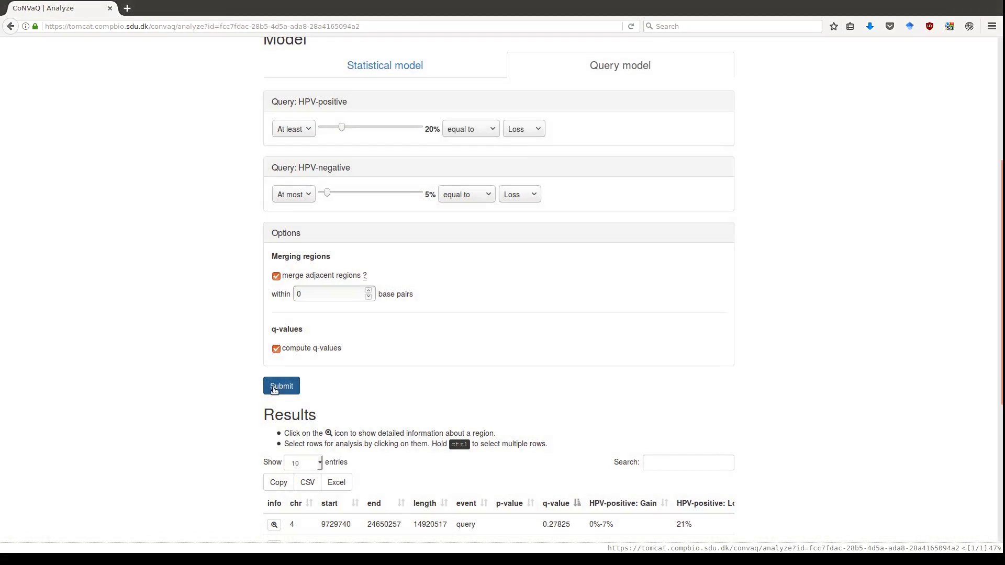
scroll(127, 379, down, 9)
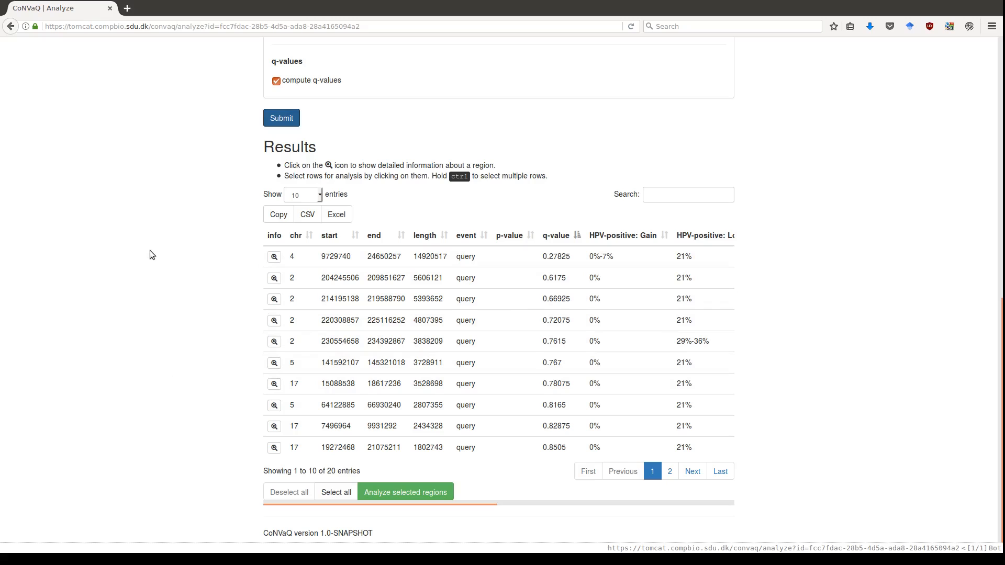
- Change the HPV-negative query to at most 0% not equal to Normal, resubmit it and review the results table
scroll(151, 255, up, 12)
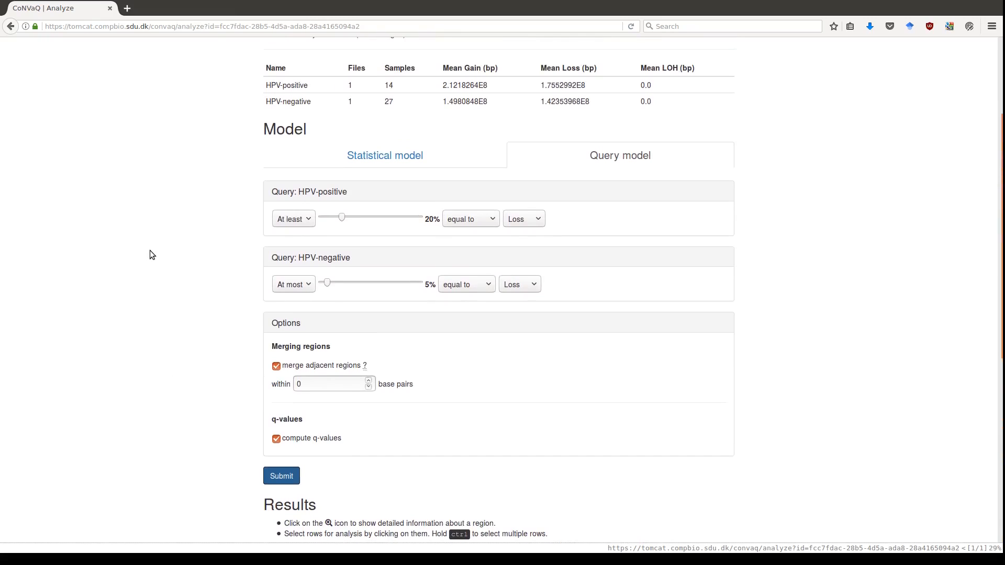
click(469, 285)
click(461, 308)
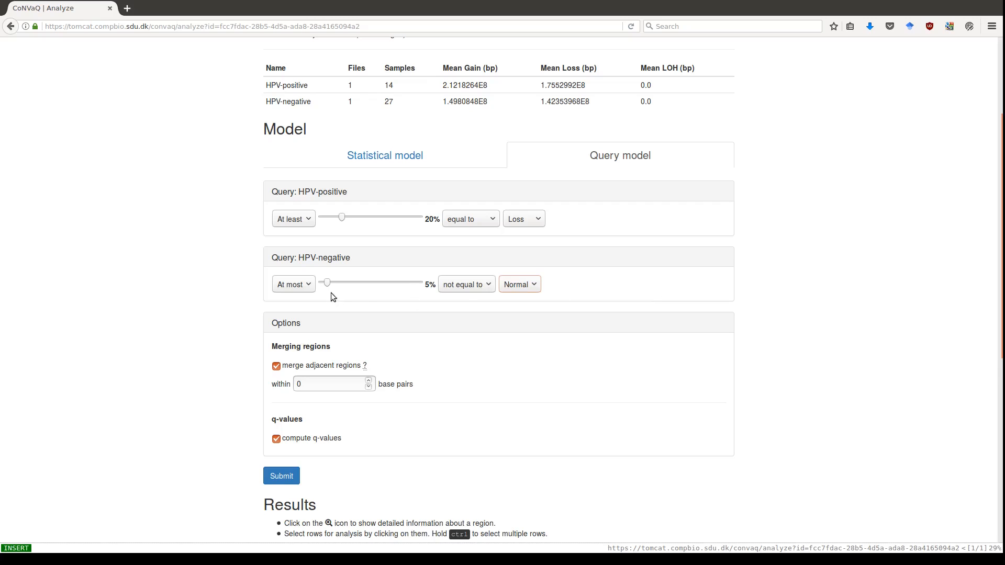
drag(328, 285, 319, 285)
scroll(157, 214, down, 2)
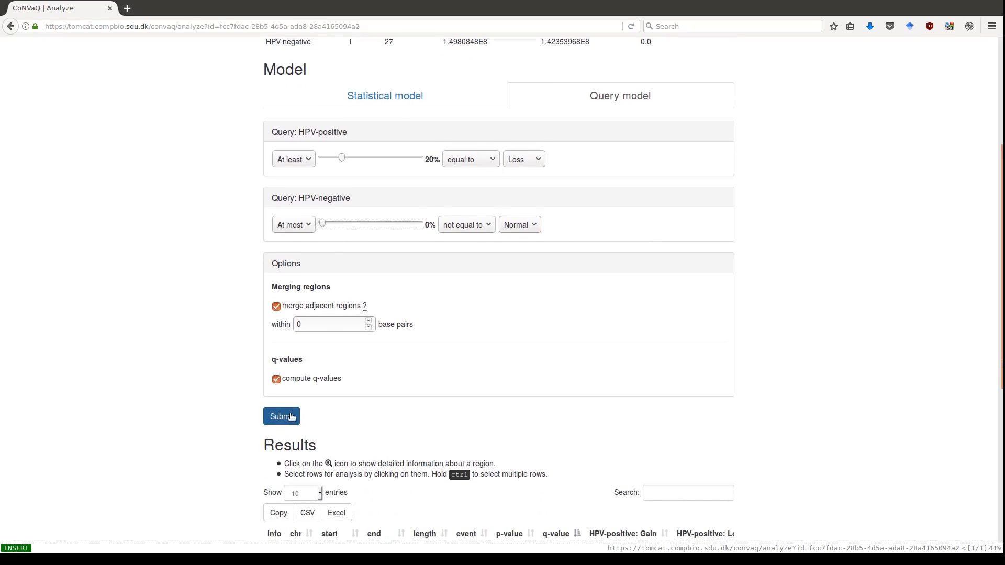
click(291, 417)
scroll(223, 343, down, 4)
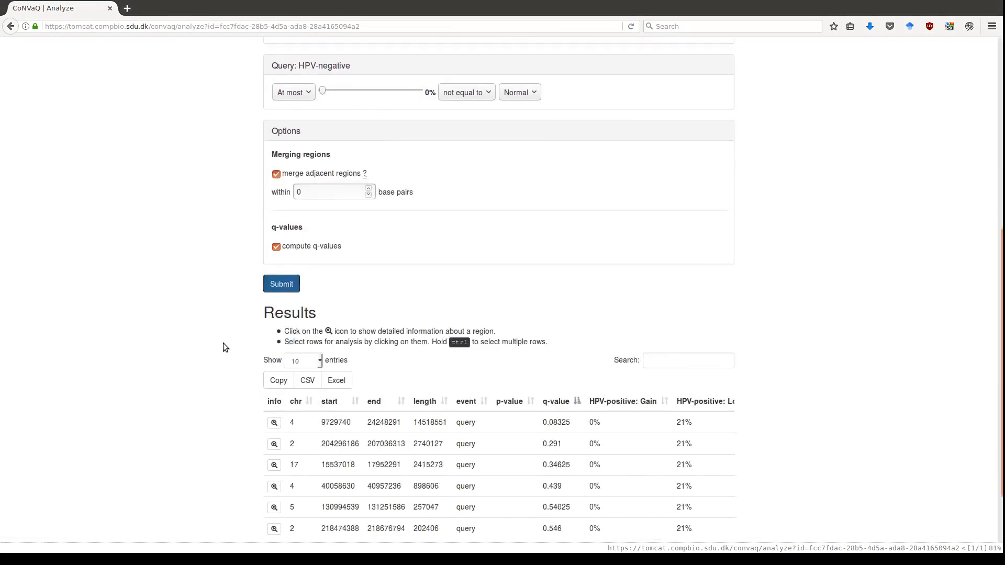
scroll(223, 344, down, 3)
mouse_move(413, 504)
mouse_down()
mouse_move(661, 489)
mouse_move(419, 503)
mouse_up()
- Rerun the query with q-value computation turned off, turn it back on and resubmit
scroll(126, 383, up, 4)
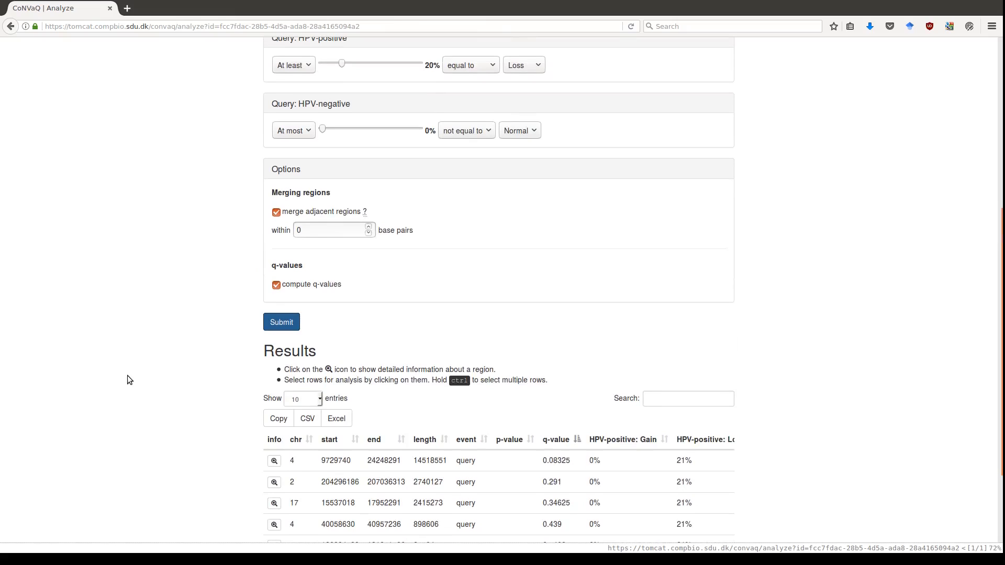
click(278, 286)
click(281, 327)
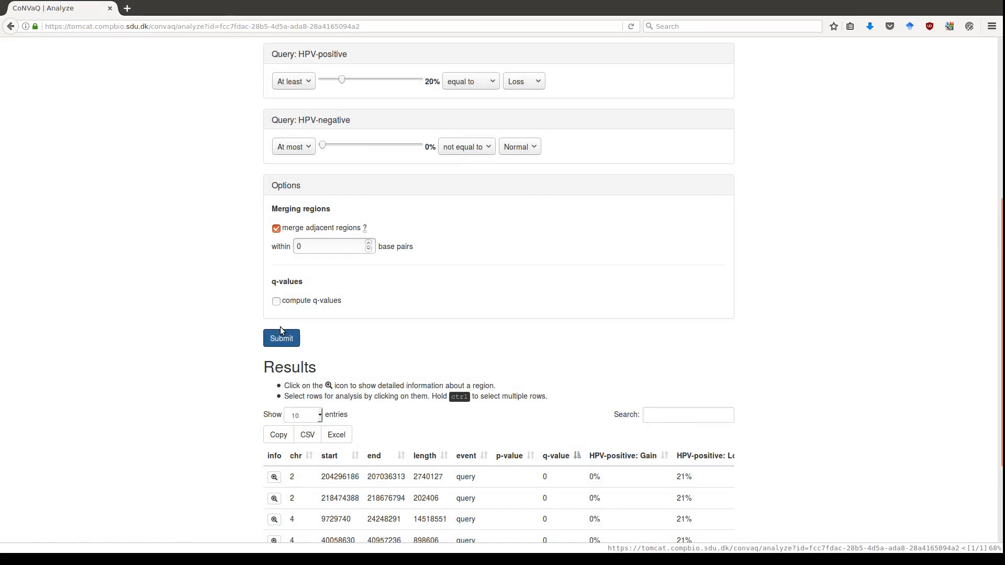
click(319, 304)
click(273, 344)
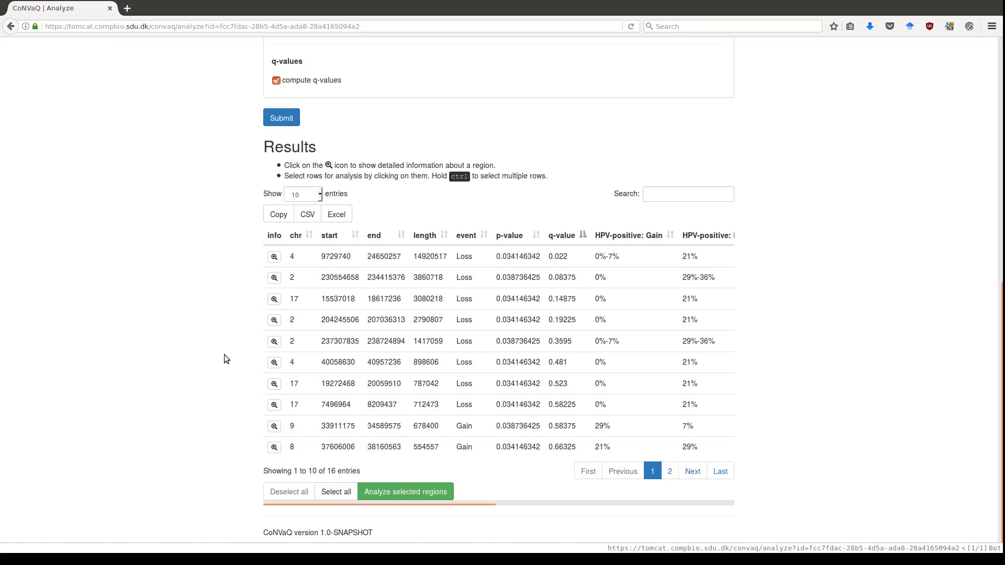
- Select the first five regions of the statistical results table and analyze the selected regions
click(489, 259)
ctrl+click(487, 279)
ctrl+click(486, 299)
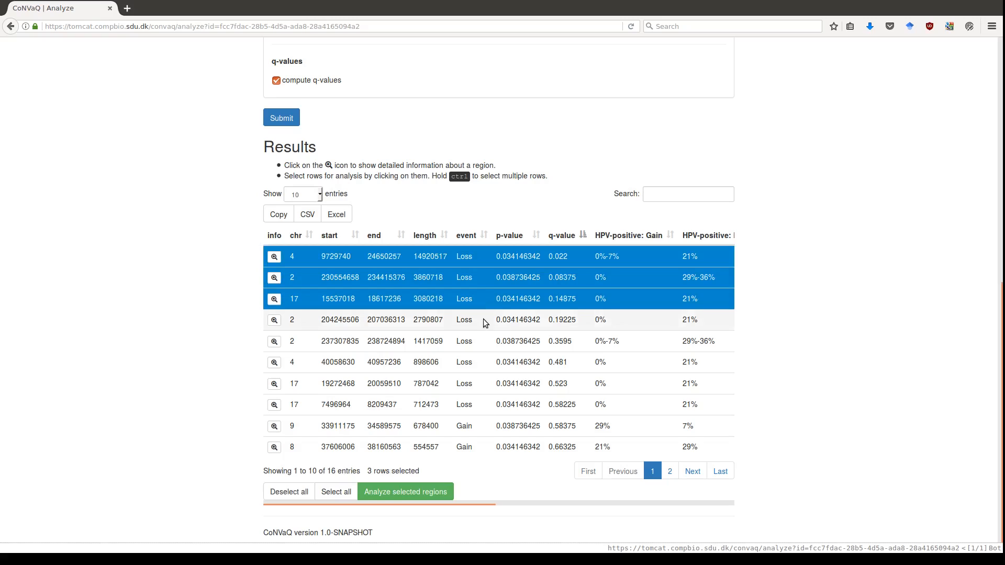
ctrl+click(482, 319)
ctrl+click(486, 341)
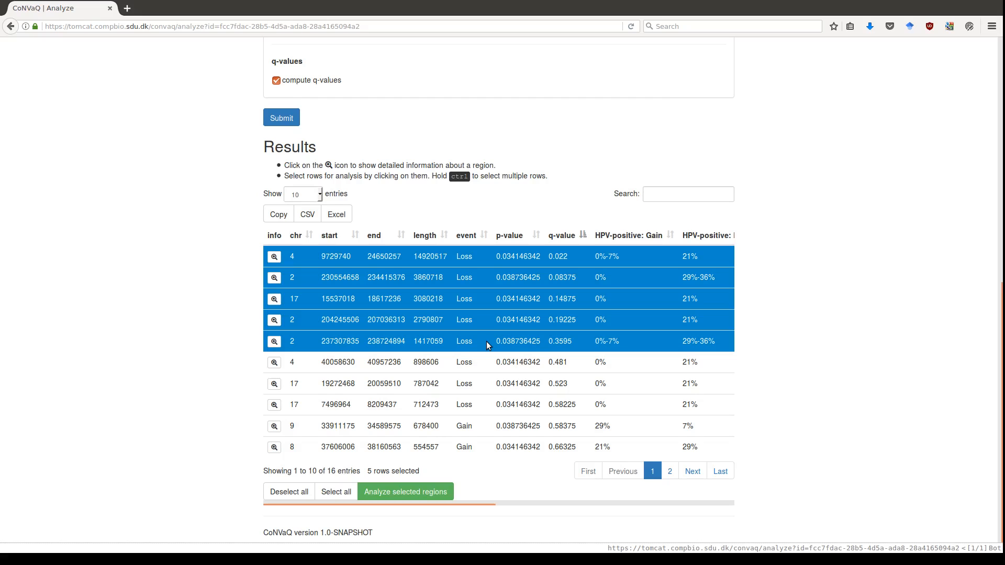
click(421, 497)
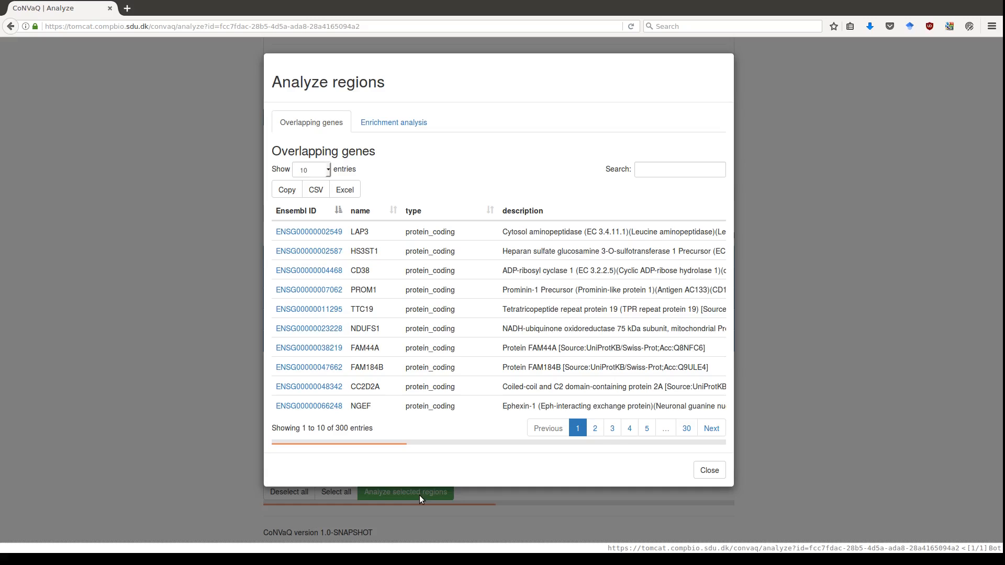
- Examine the name, type and description of the first overlapping gene, LAP3
drag(350, 232, 681, 233)
click(700, 231)
click(670, 233)
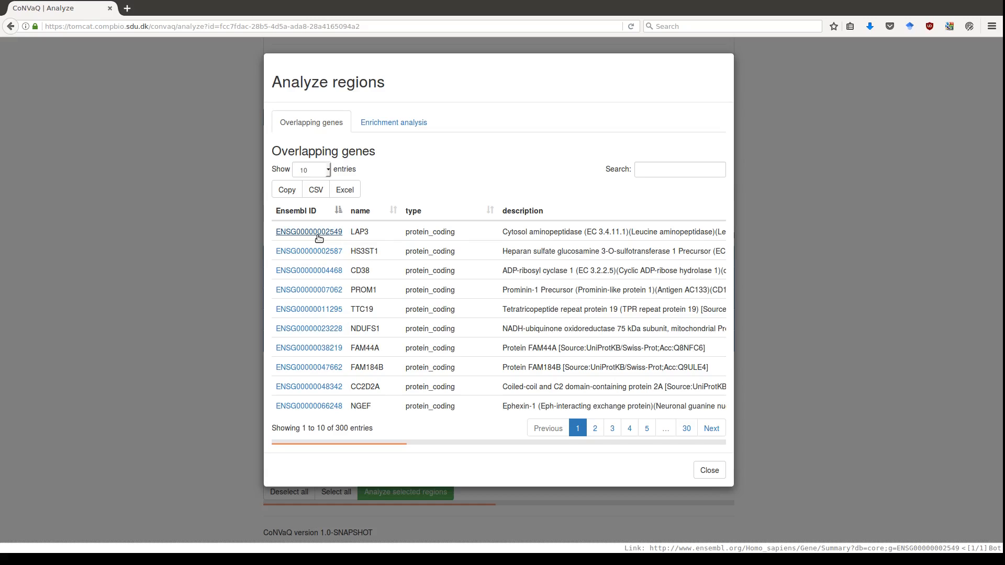
- Run a gene set enrichment analysis on the overlapping genes with the enrichment type Protein class
click(394, 123)
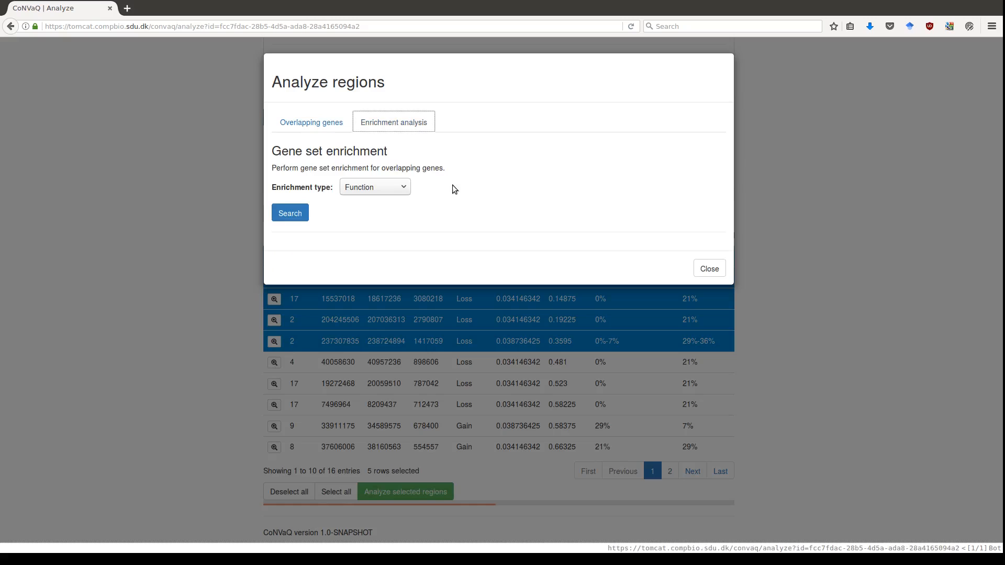
click(404, 190)
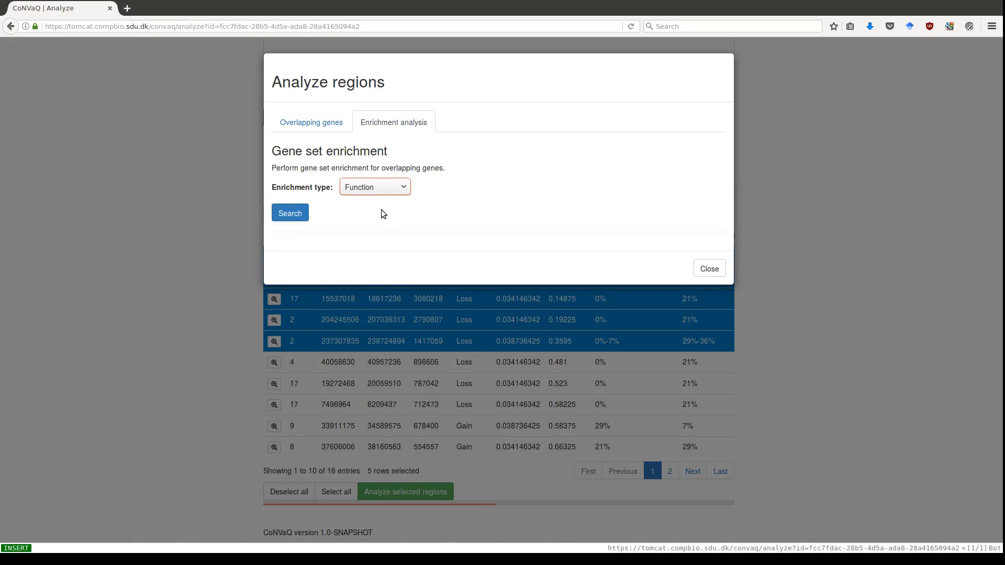
click(399, 236)
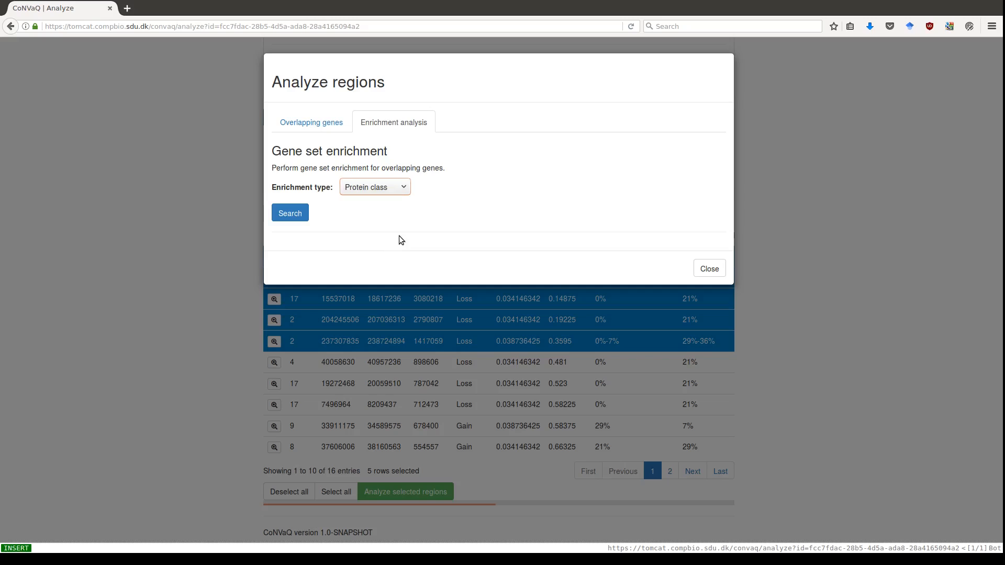
click(291, 217)
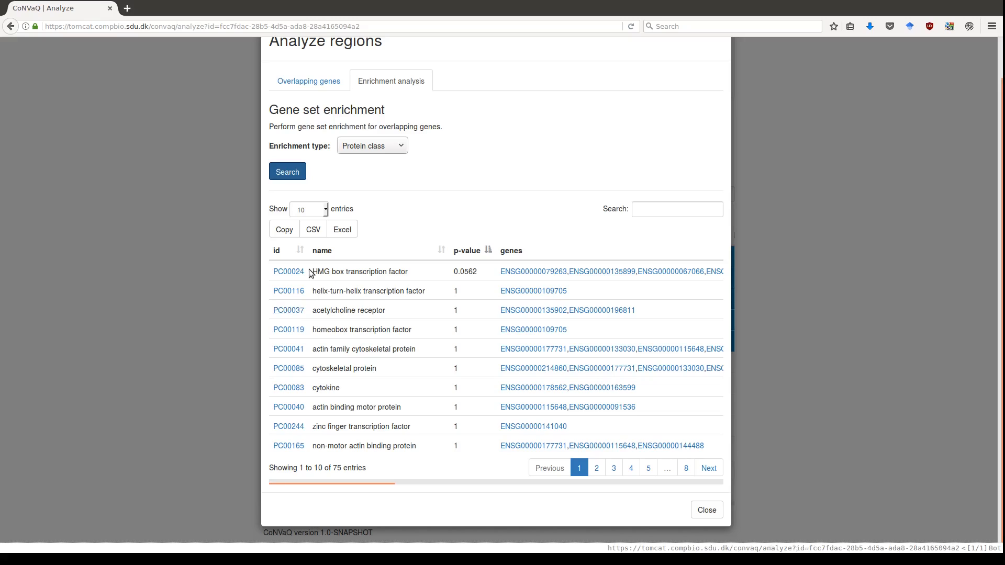
- Examine the name, p-value and associated genes of the first entry in the enrichment results
drag(310, 270, 490, 274)
click(451, 275)
click(491, 271)
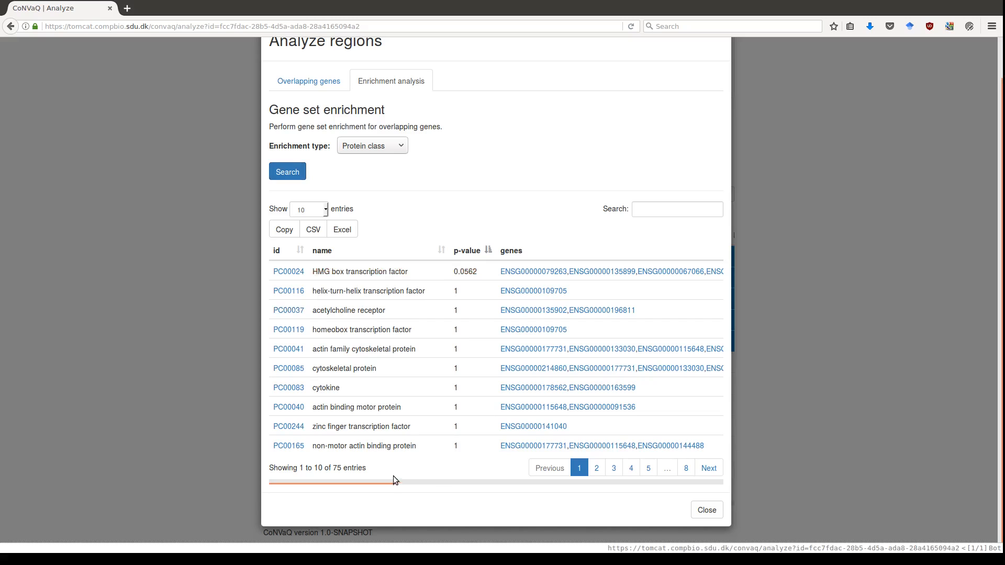
drag(386, 480, 362, 469)
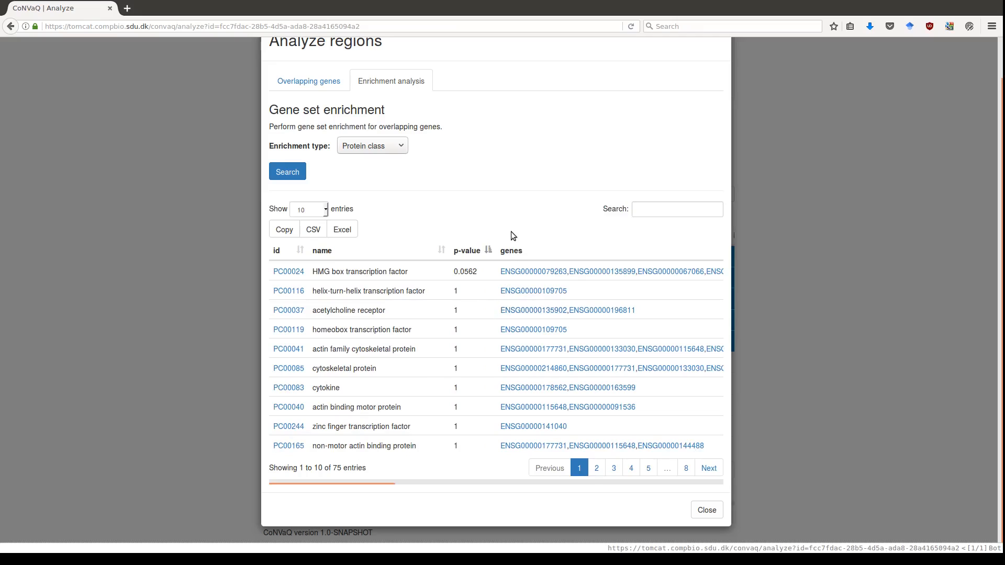